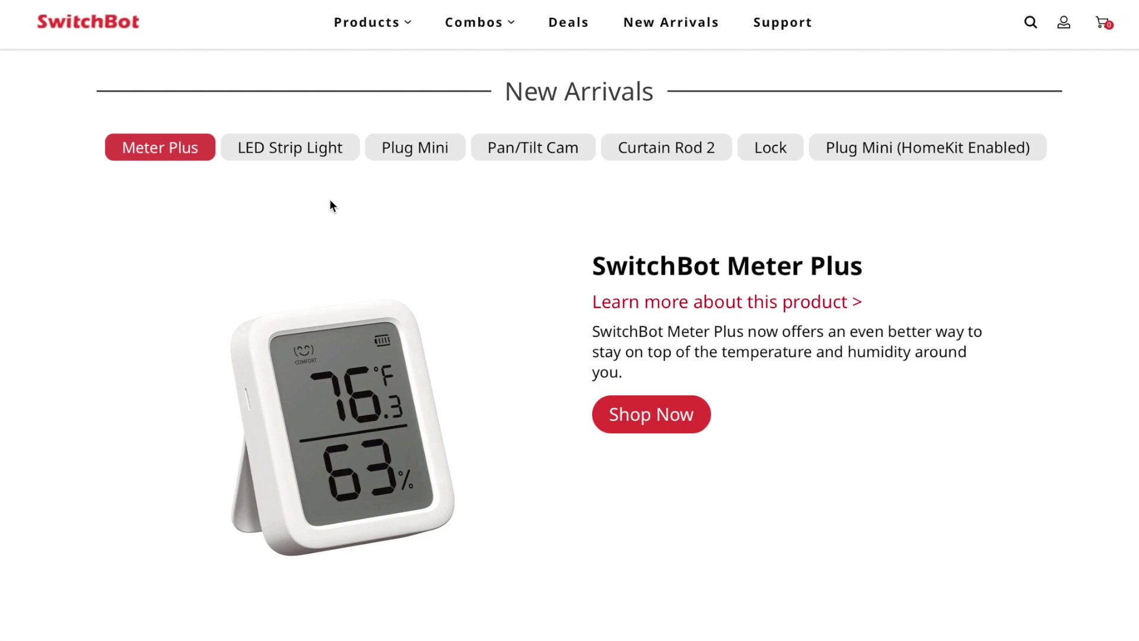
# Browse the LED Strip Light, Plug Mini, Pan/Tilt Cam, Curtain Rod 2 and Lock new arrivals
pyautogui.click(326, 155)
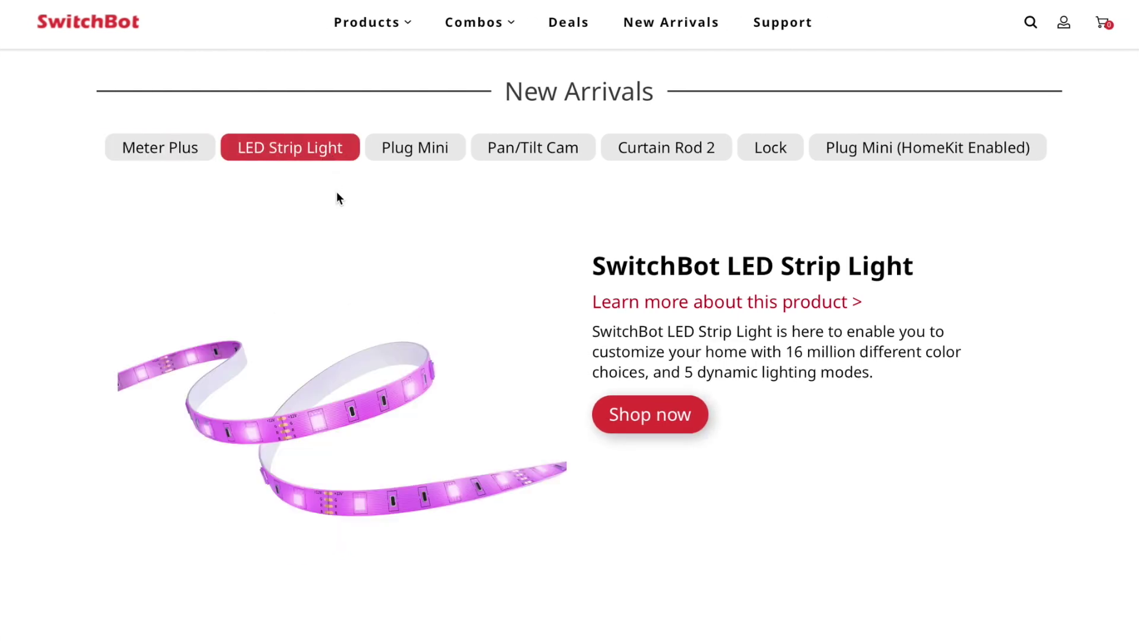
pyautogui.click(417, 156)
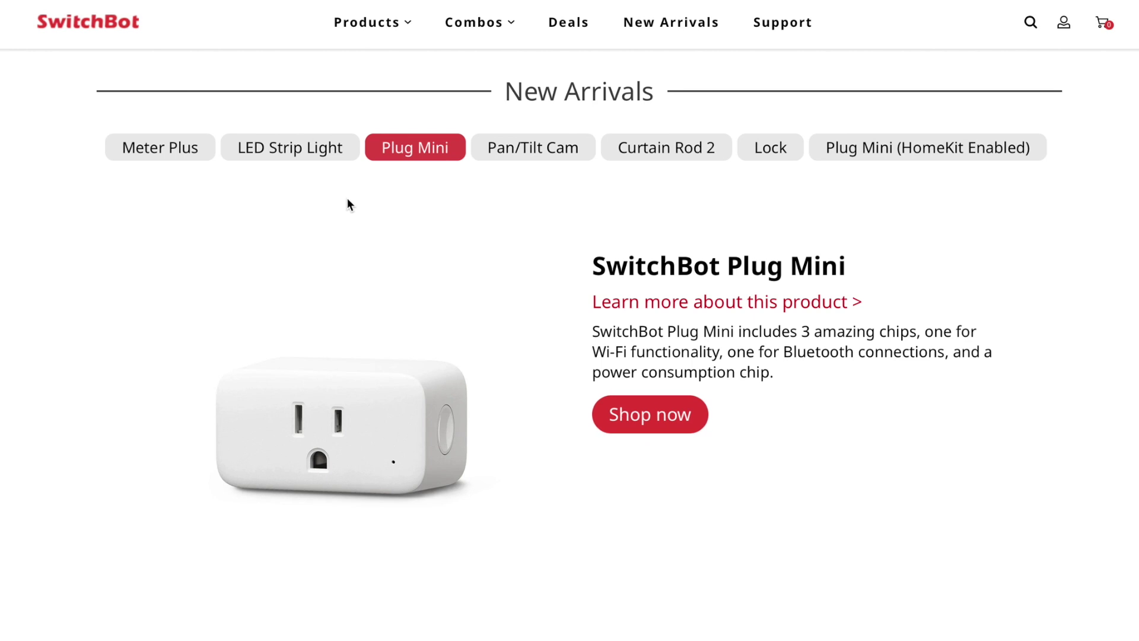
pyautogui.click(533, 148)
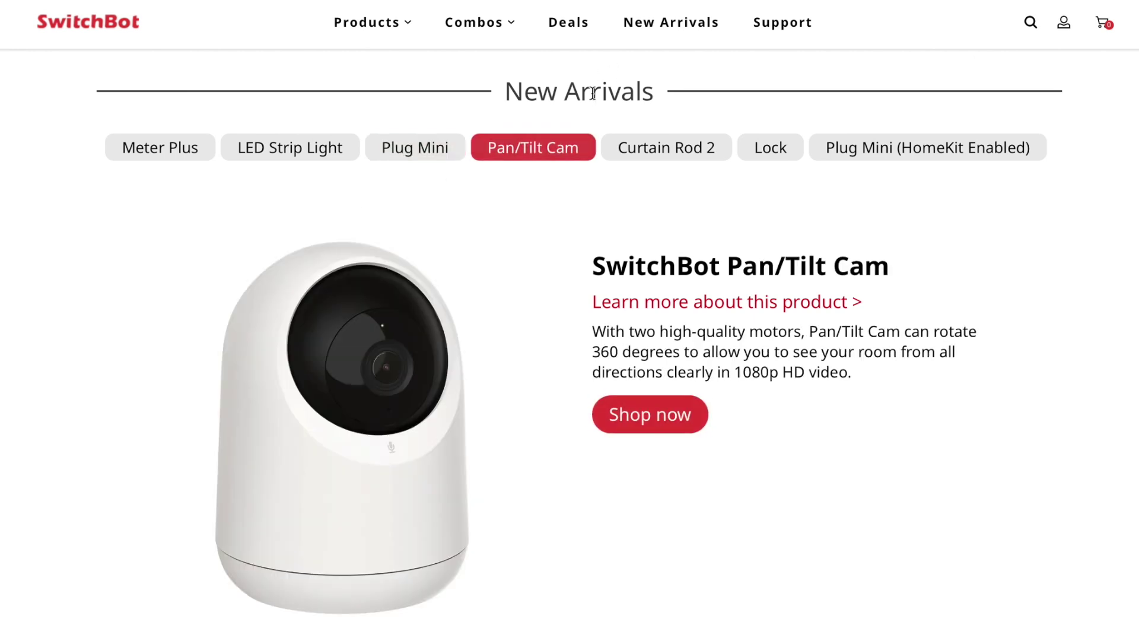
pyautogui.click(667, 148)
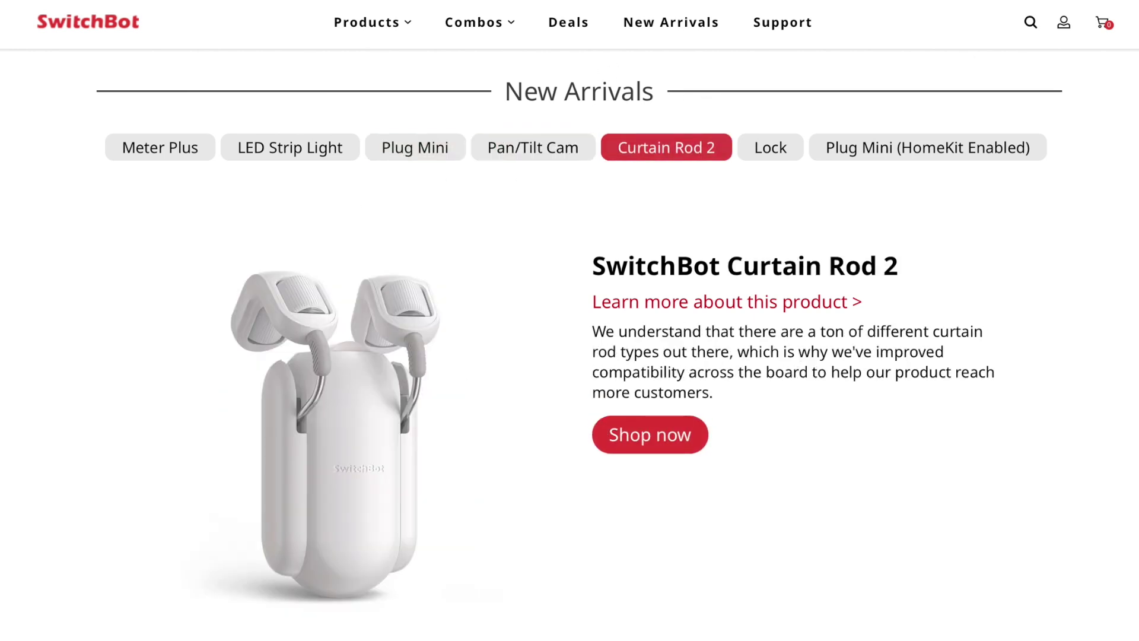
pyautogui.click(765, 153)
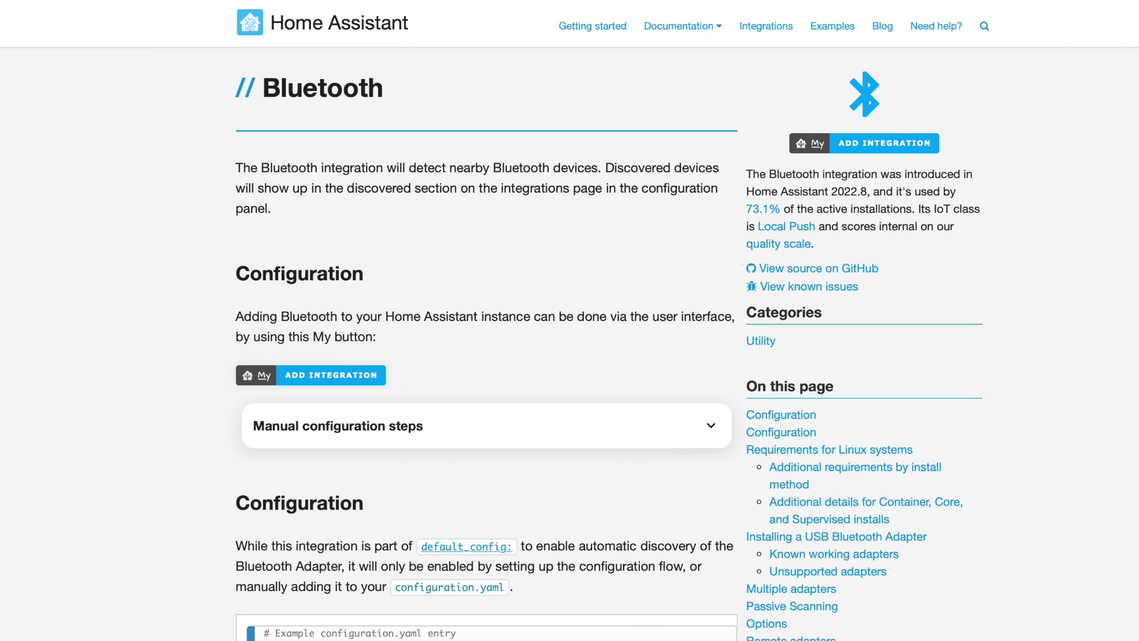
# Try adding the Bluetooth integration from Devices & Services, then open its documentation
pyautogui.scroll(-10, 487, 344)
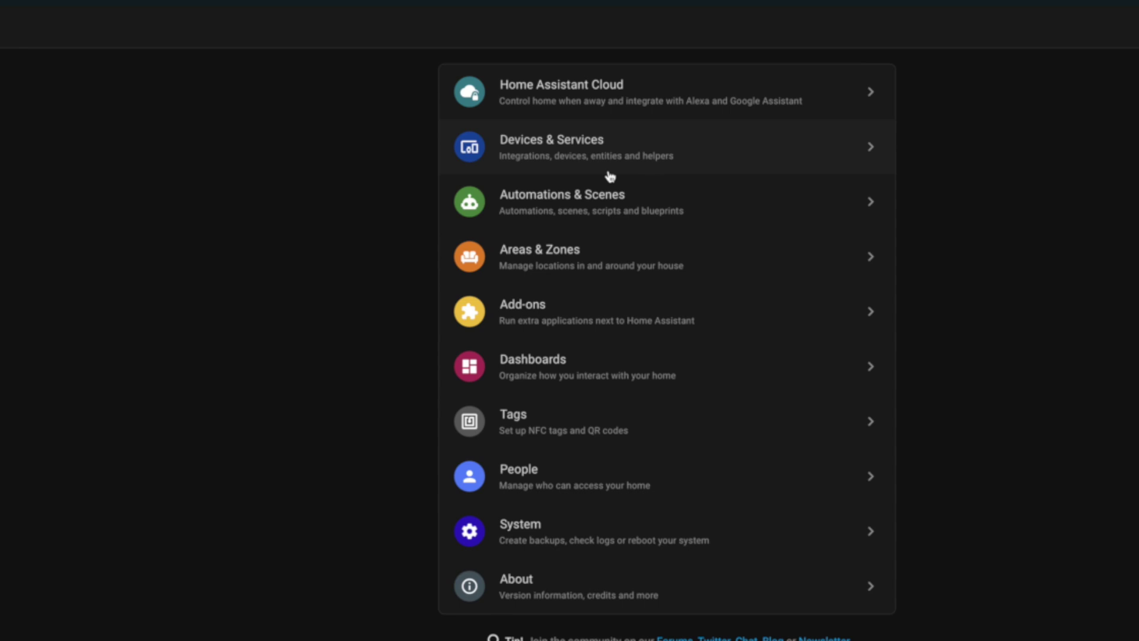
pyautogui.click(609, 172)
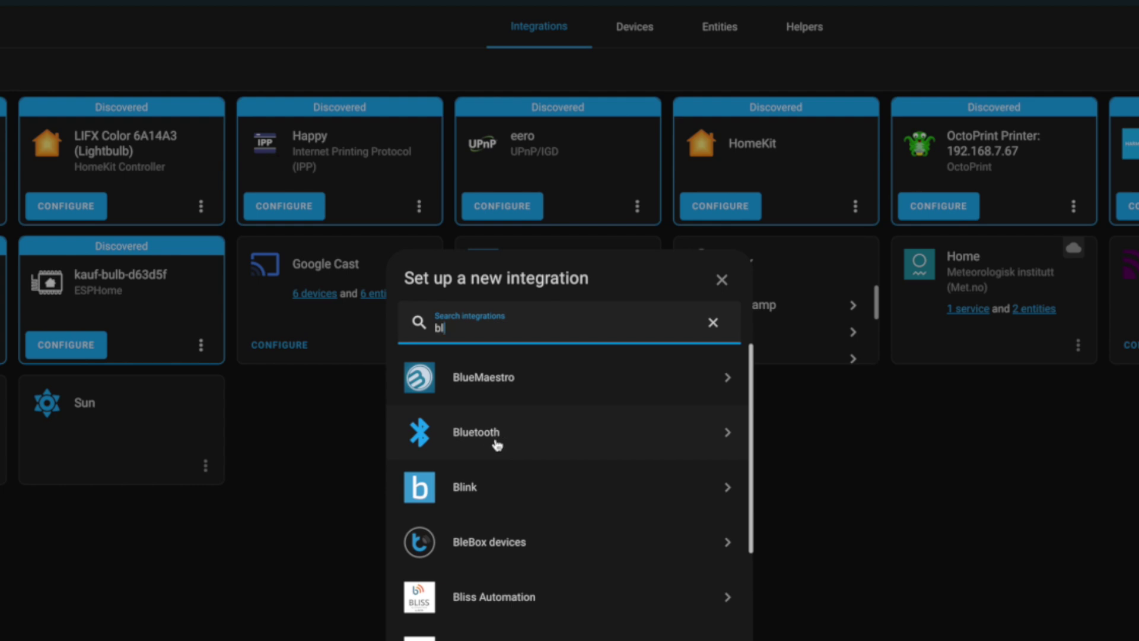
pyautogui.click(497, 444)
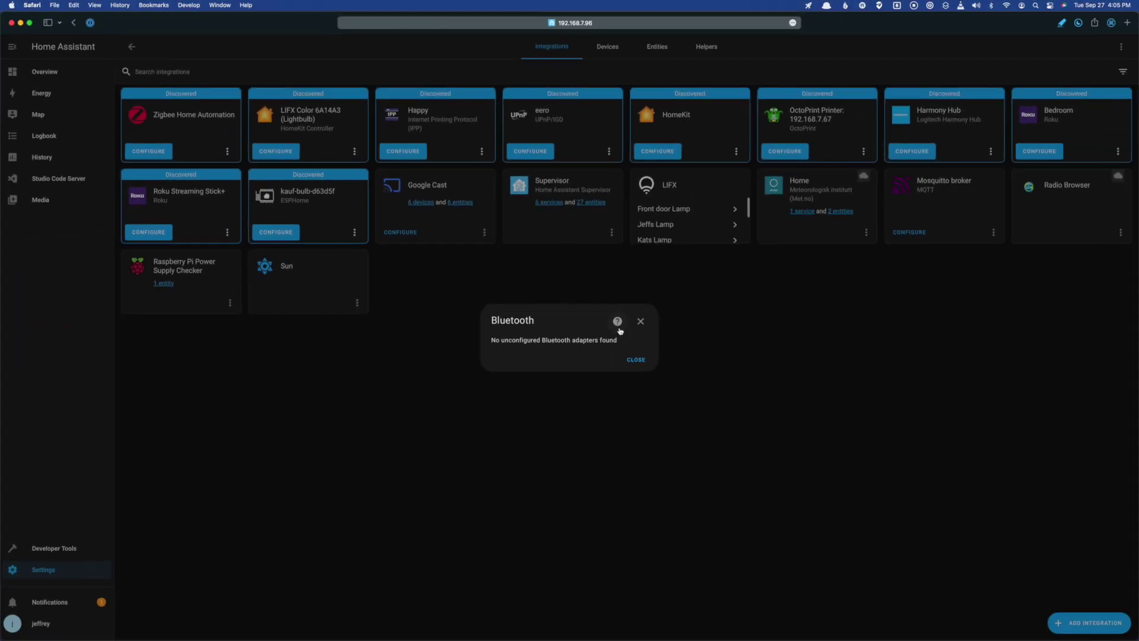
pyautogui.click(652, 501)
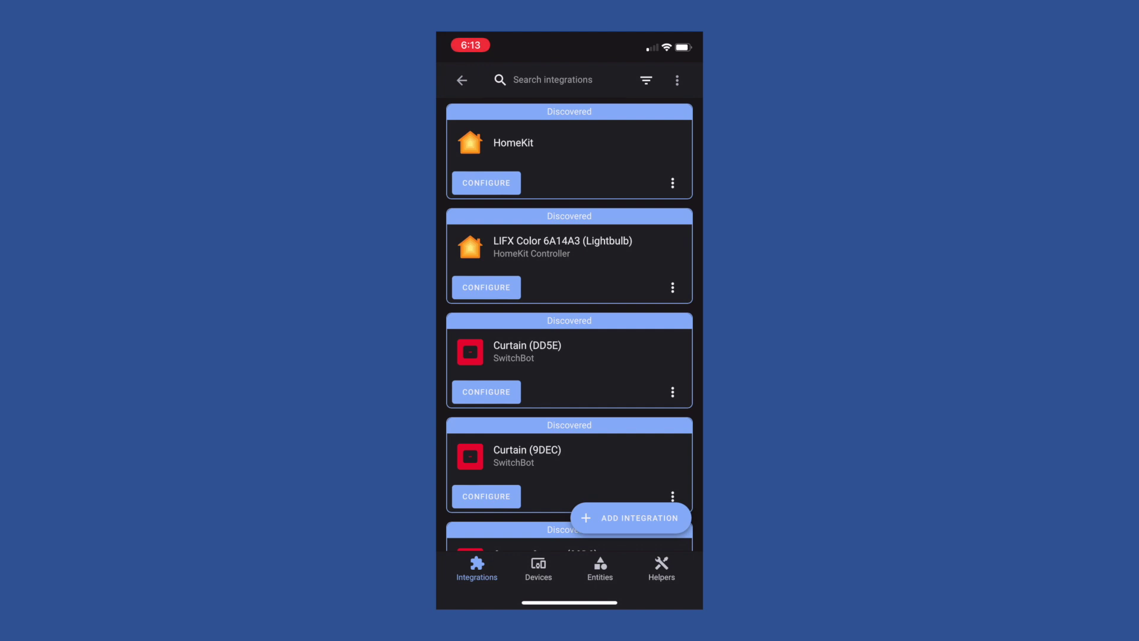
# Rename the newly paired Third Reality motion sensor to 'Stairs Top'
pyautogui.scroll(-3, 569, 325)
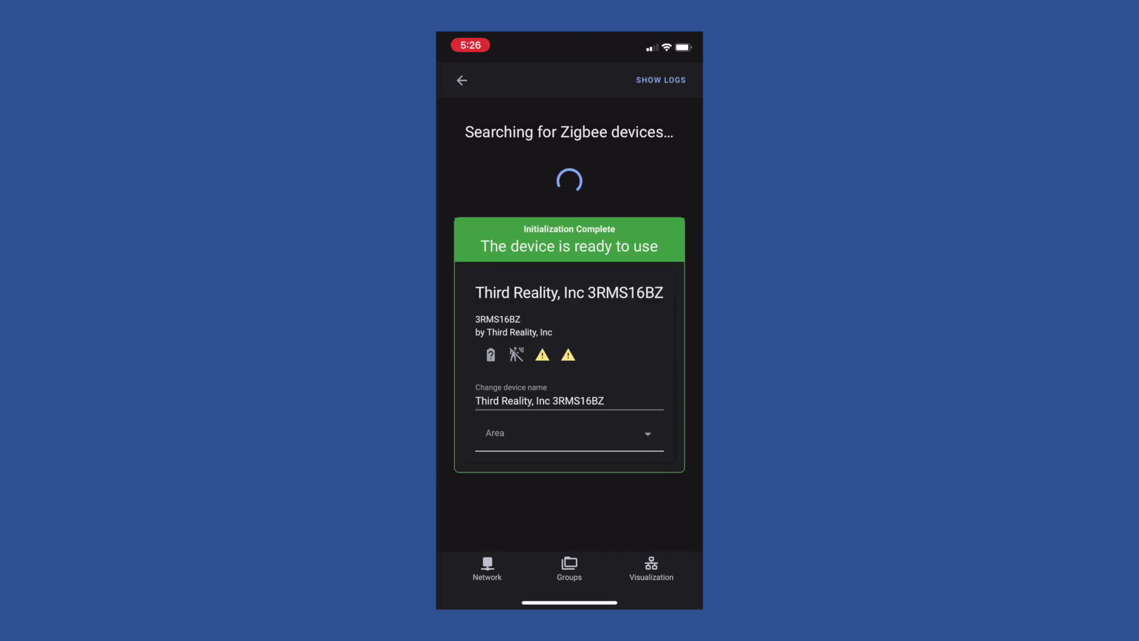
pyautogui.click(569, 401)
pyautogui.press('BackSpace')
pyautogui.press('BackSpace')
pyautogui.press('BackSpace')
pyautogui.press('BackSpace')
pyautogui.write('Stairs Top')
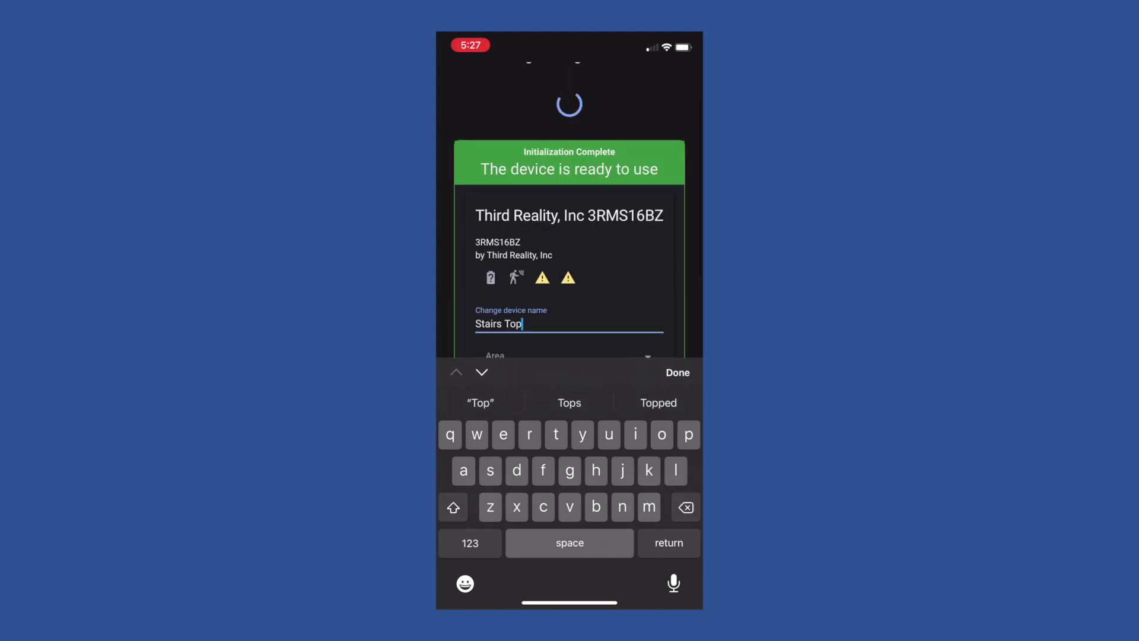
pyautogui.press('Return')
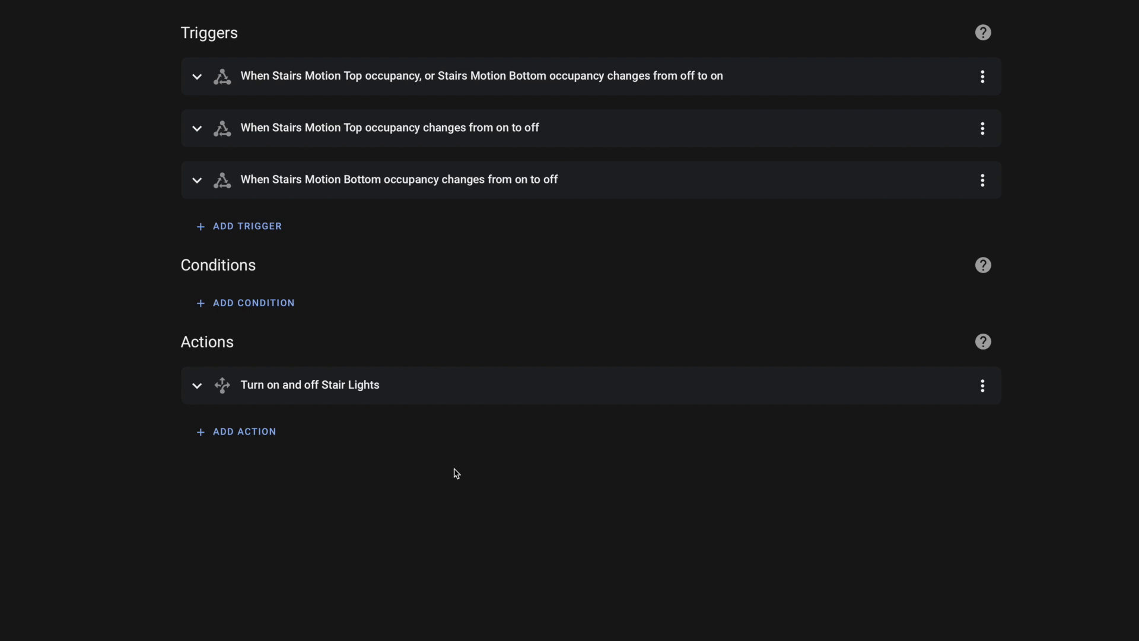
pyautogui.click(196, 76)
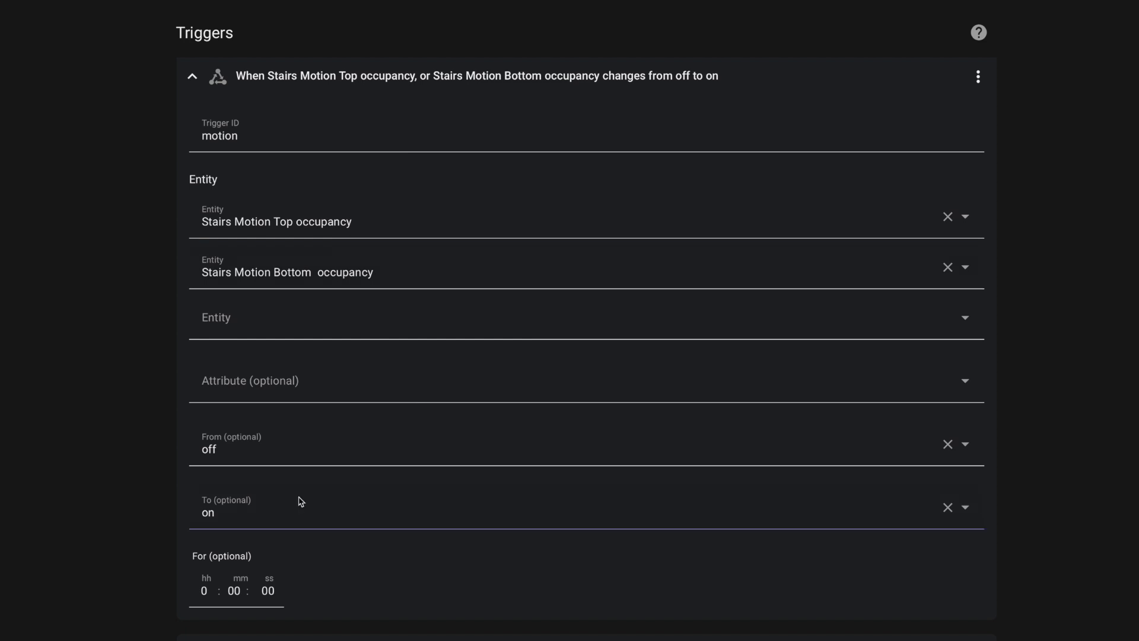
pyautogui.click(269, 141)
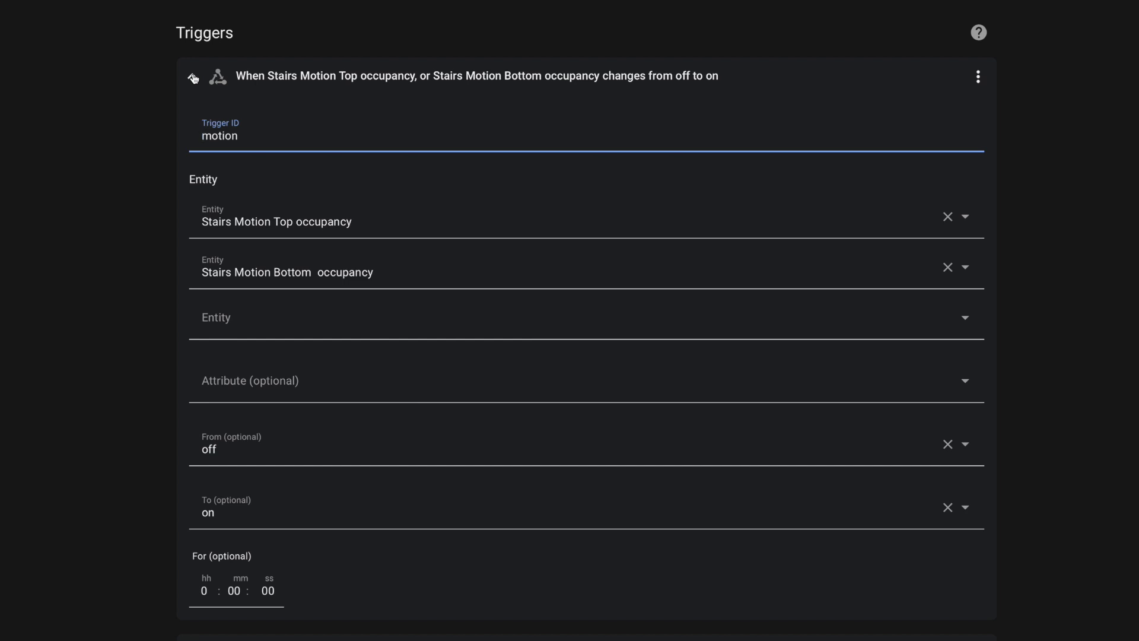
pyautogui.click(193, 78)
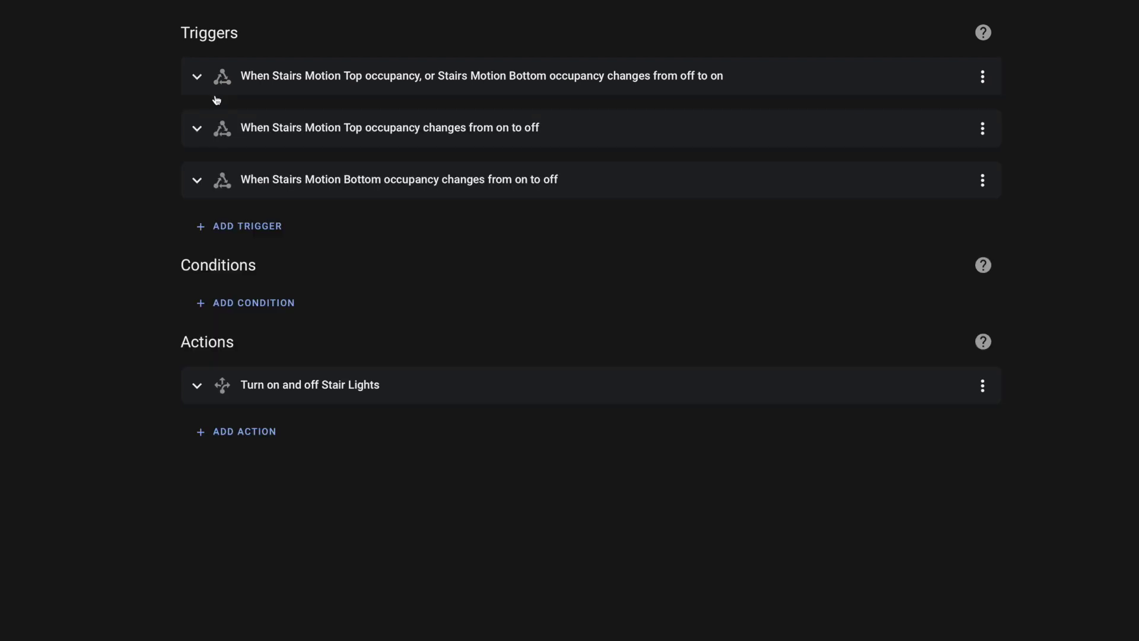
pyautogui.click(197, 130)
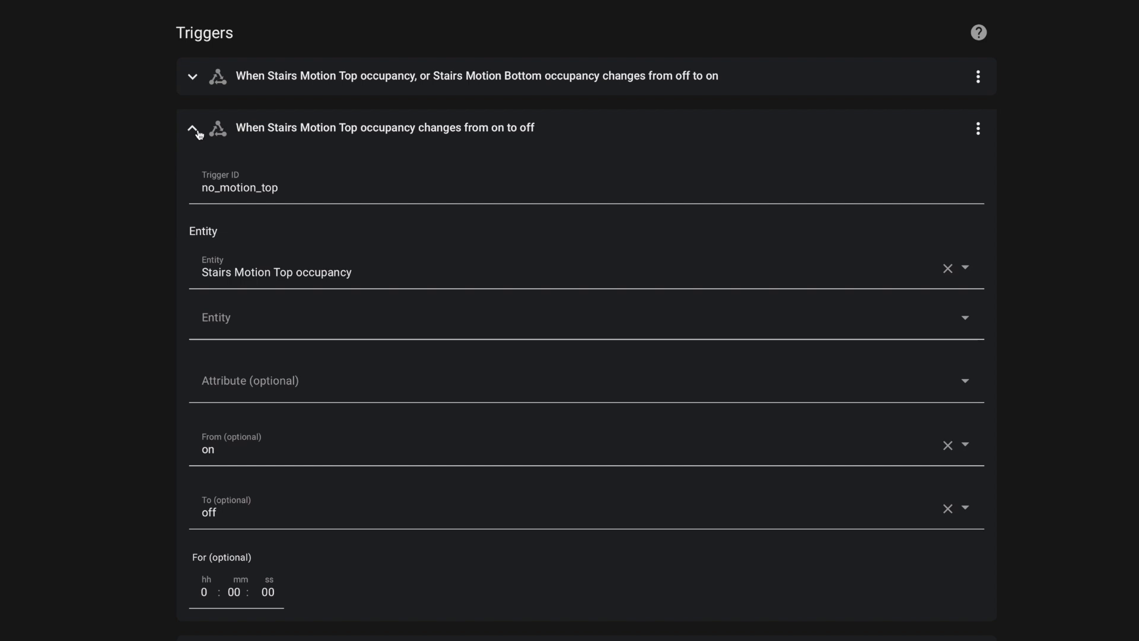
pyautogui.click(199, 133)
pyautogui.click(196, 180)
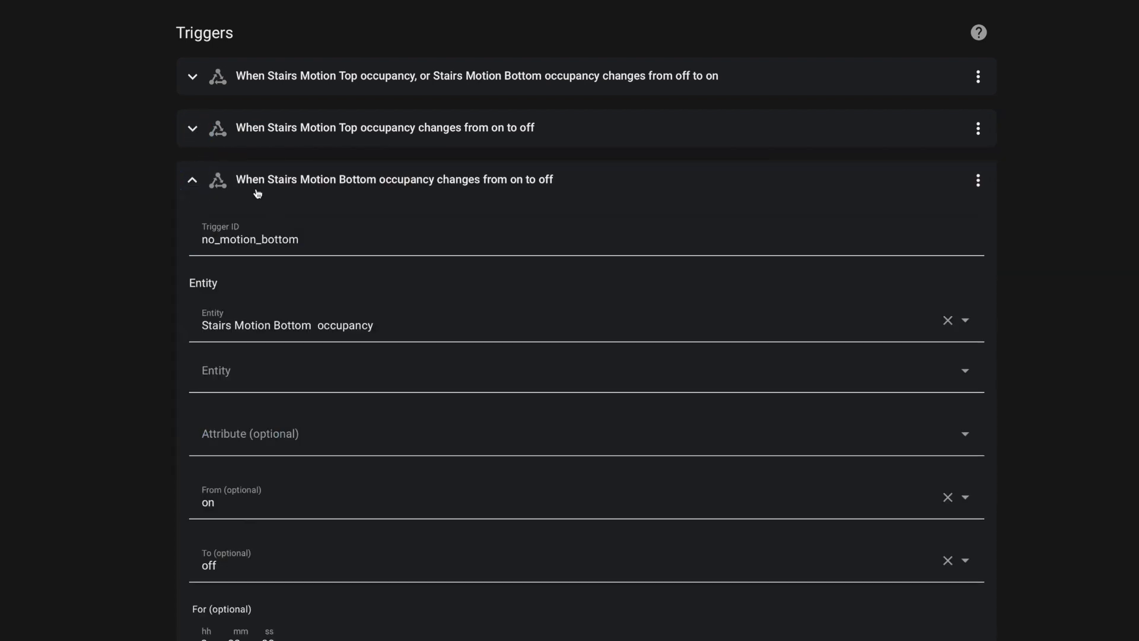
pyautogui.click(297, 235)
pyautogui.click(192, 179)
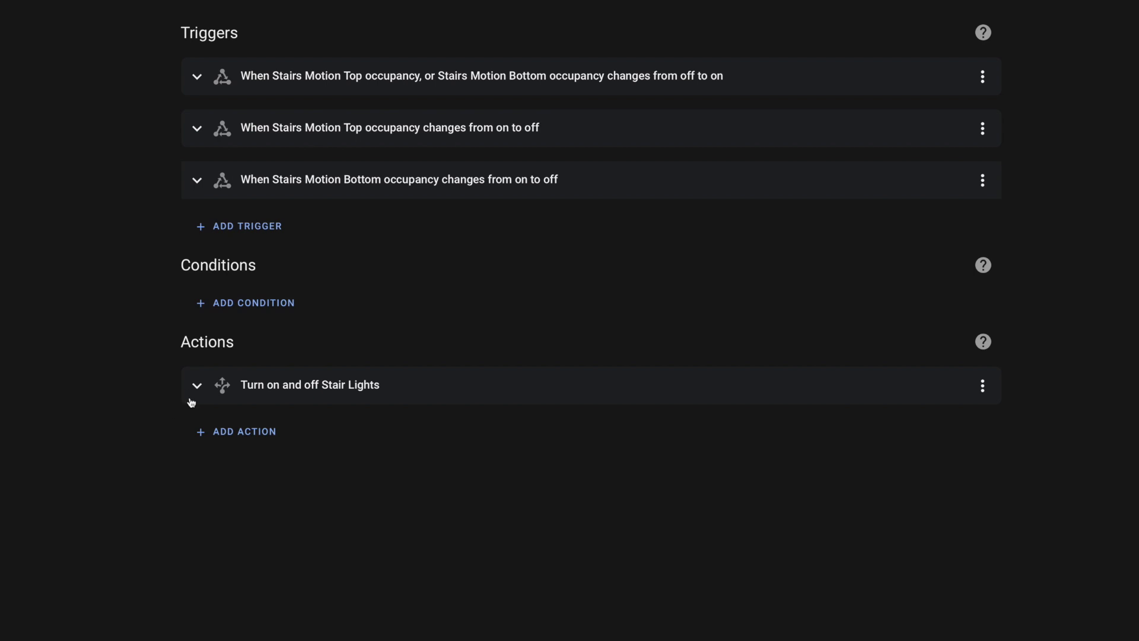
pyautogui.click(201, 384)
# Inspect Option 1's trigger condition and its turn-on Stair Lights action
pyautogui.scroll(-5, 506, 422)
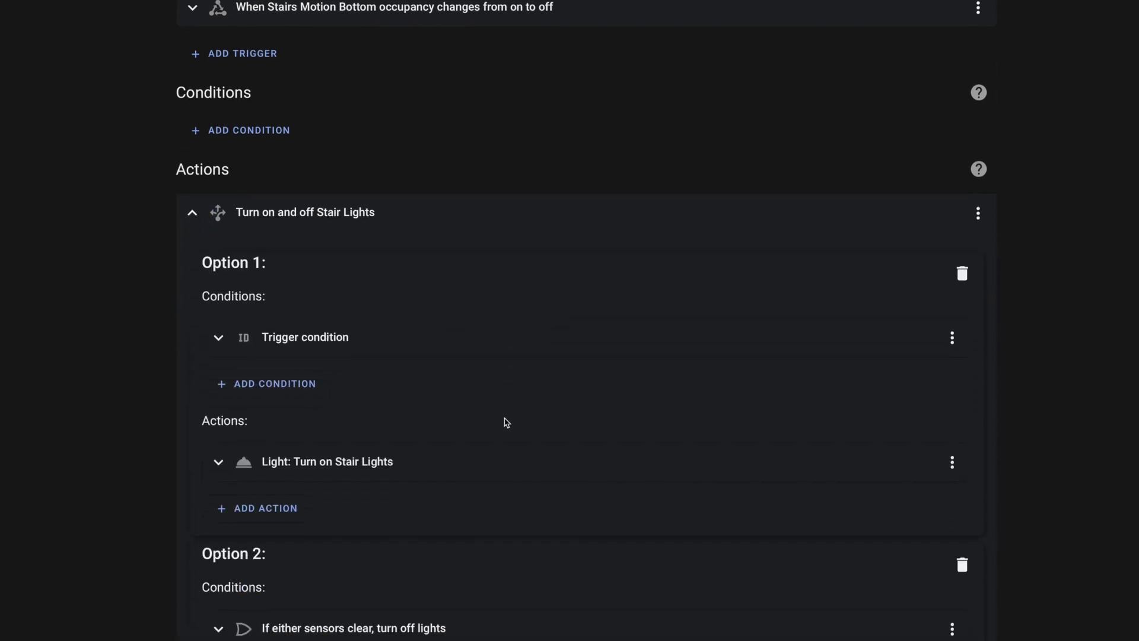
pyautogui.scroll(-1, 506, 422)
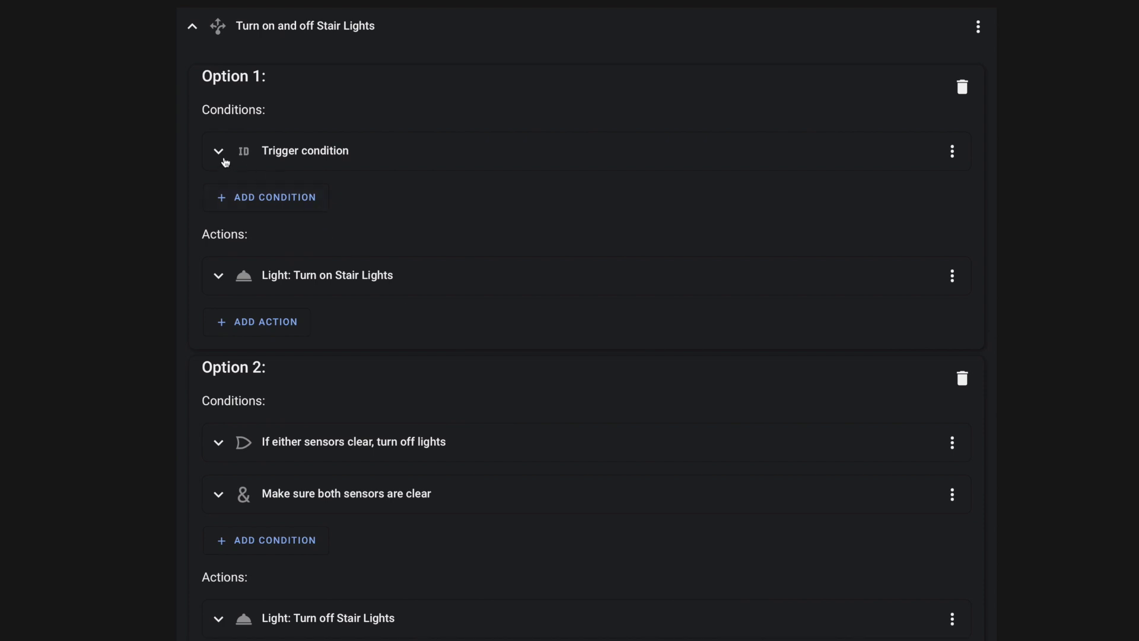
pyautogui.click(218, 152)
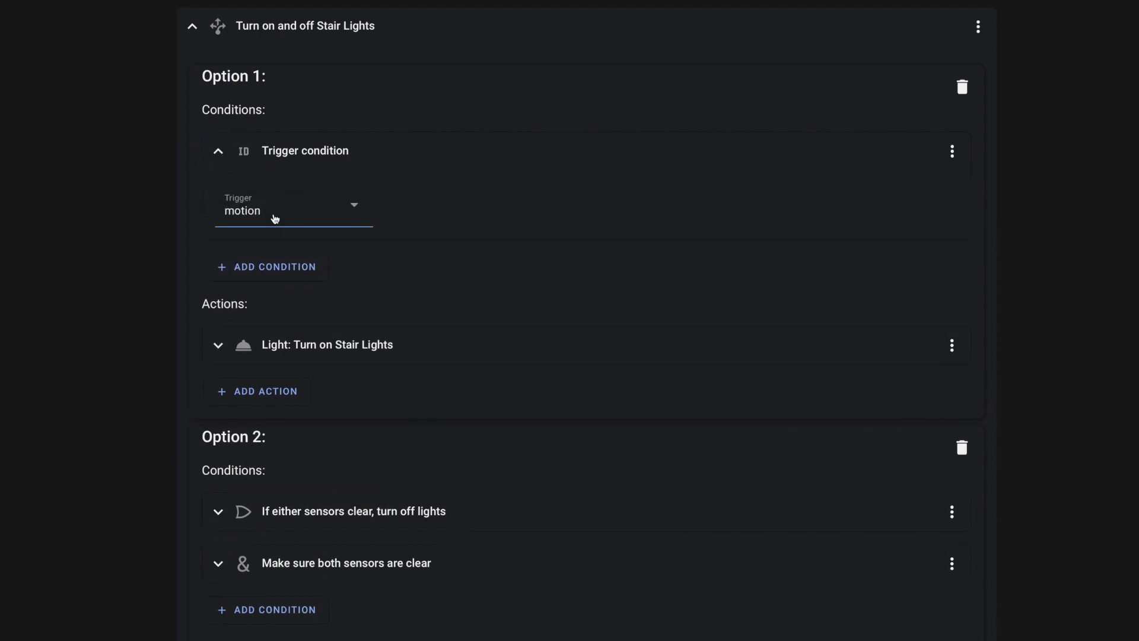
pyautogui.click(218, 151)
pyautogui.click(218, 276)
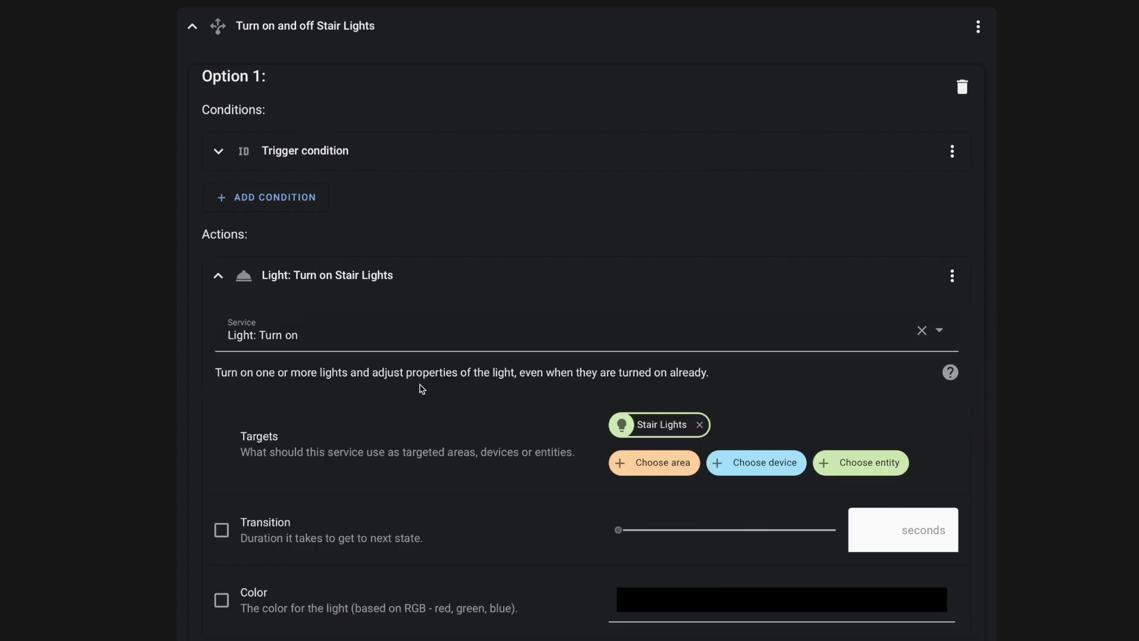
pyautogui.click(498, 274)
# Expand Option 2's either-sensor-clear trigger conditions and the both-sensors-clear condition group
pyautogui.scroll(-3, 493, 255)
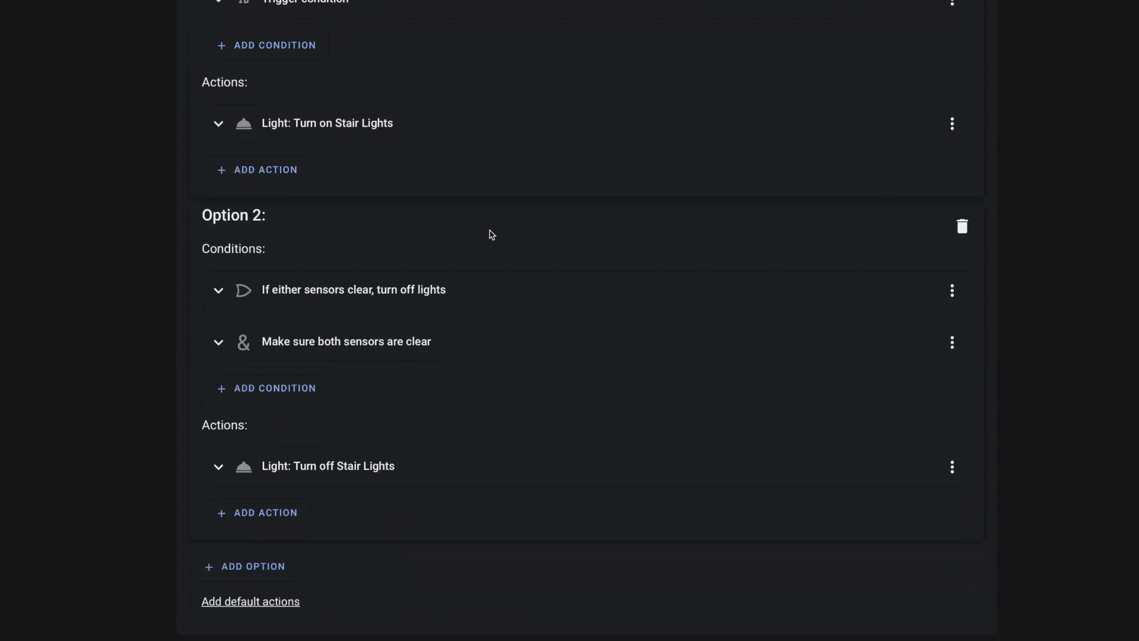
pyautogui.click(219, 291)
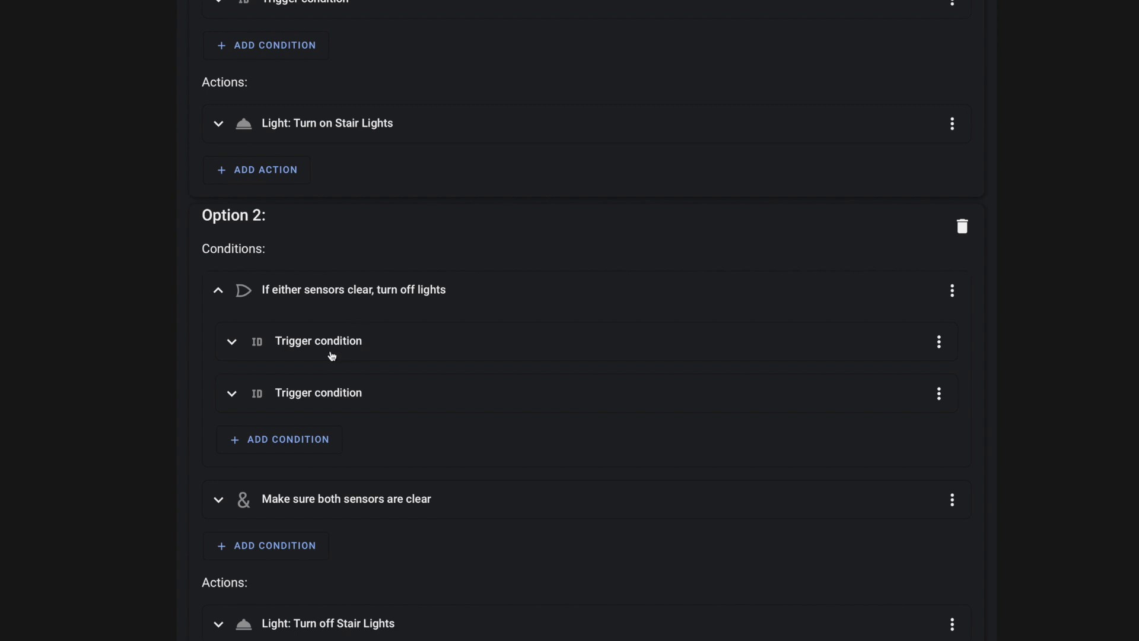
pyautogui.click(232, 343)
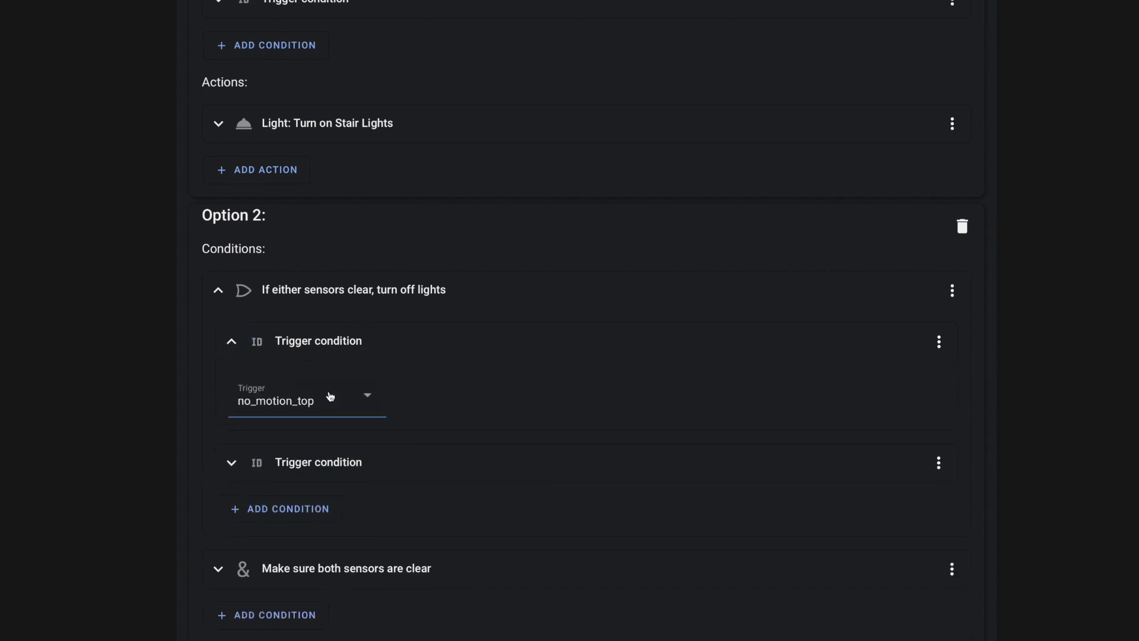
pyautogui.click(231, 464)
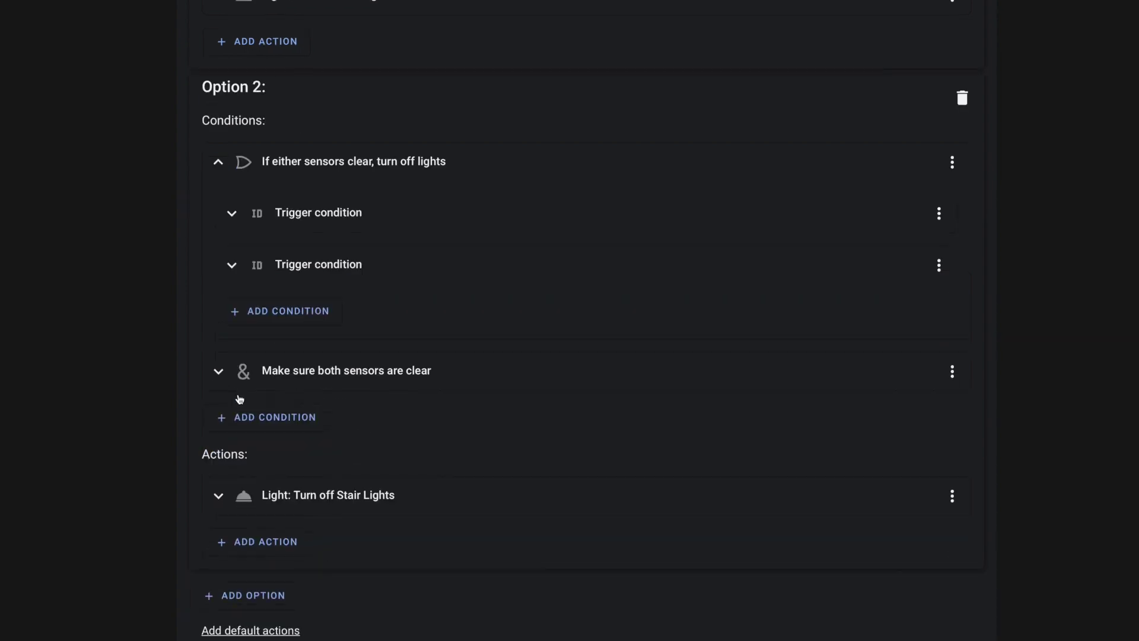
pyautogui.scroll(2, 236, 415)
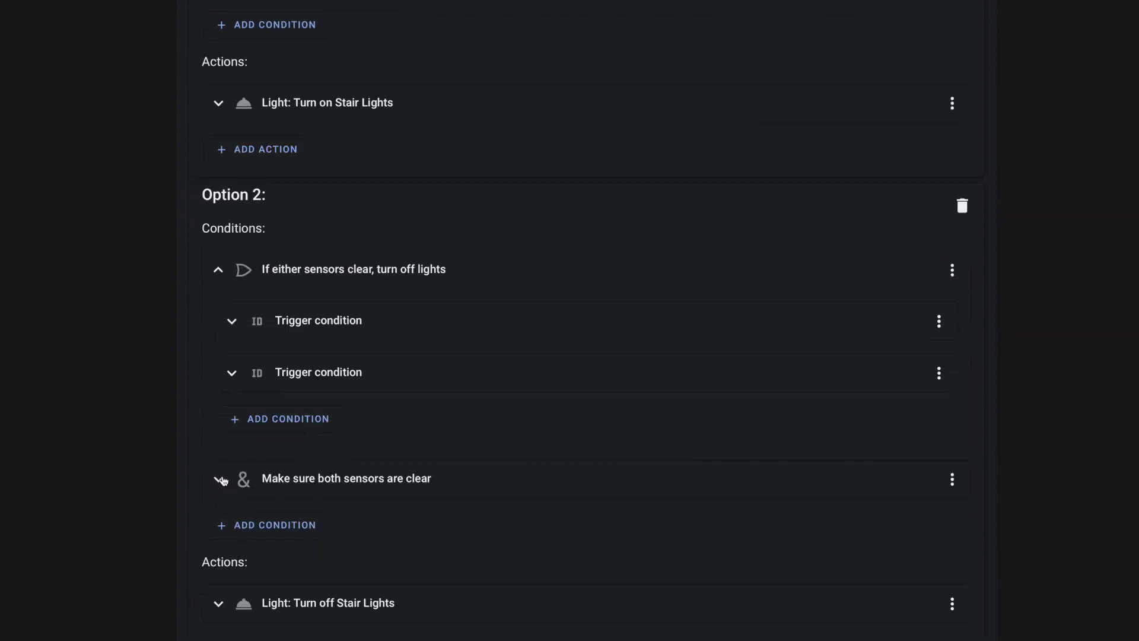
pyautogui.click(219, 479)
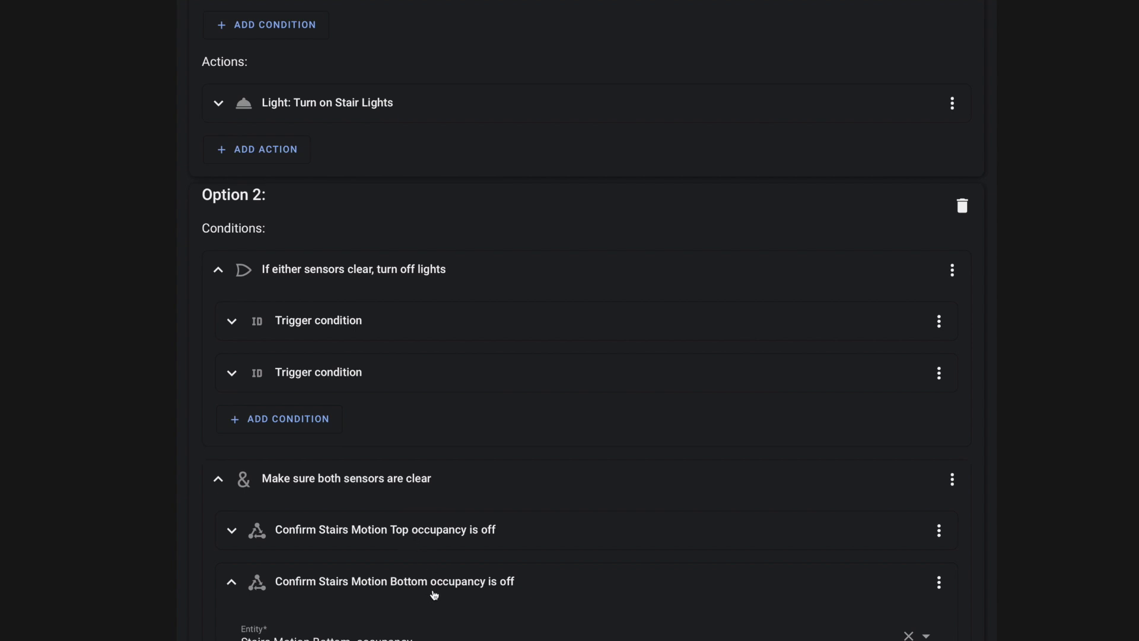
pyautogui.scroll(-3, 293, 598)
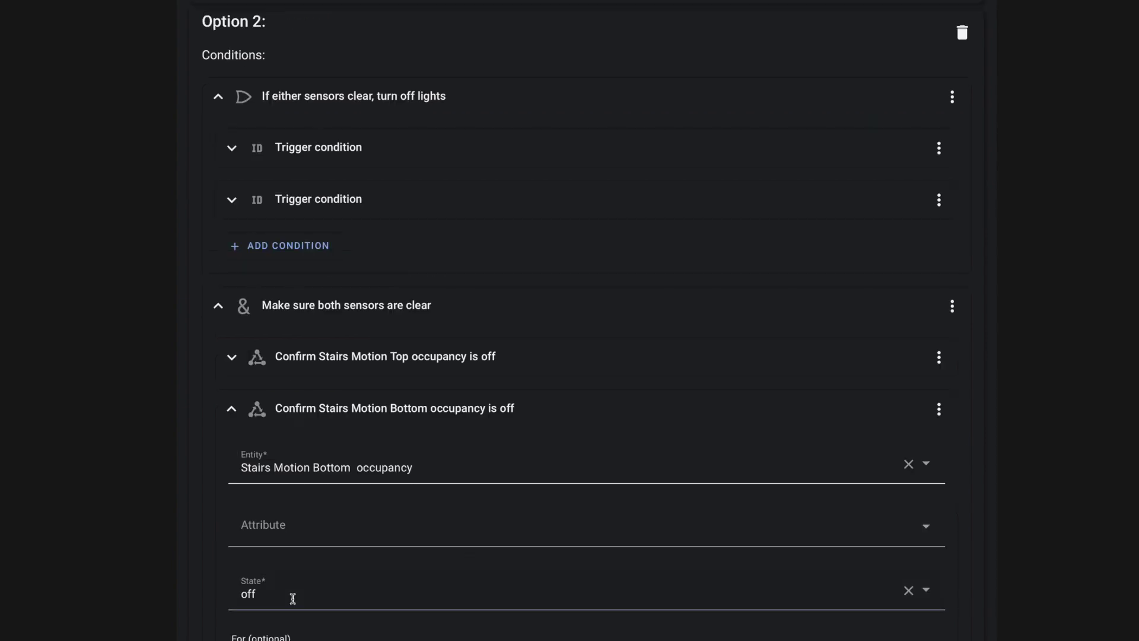
pyautogui.click(231, 408)
# View the 'Turn off Stair Lights' action details, then collapse it
pyautogui.click(218, 590)
pyautogui.scroll(-2, 313, 620)
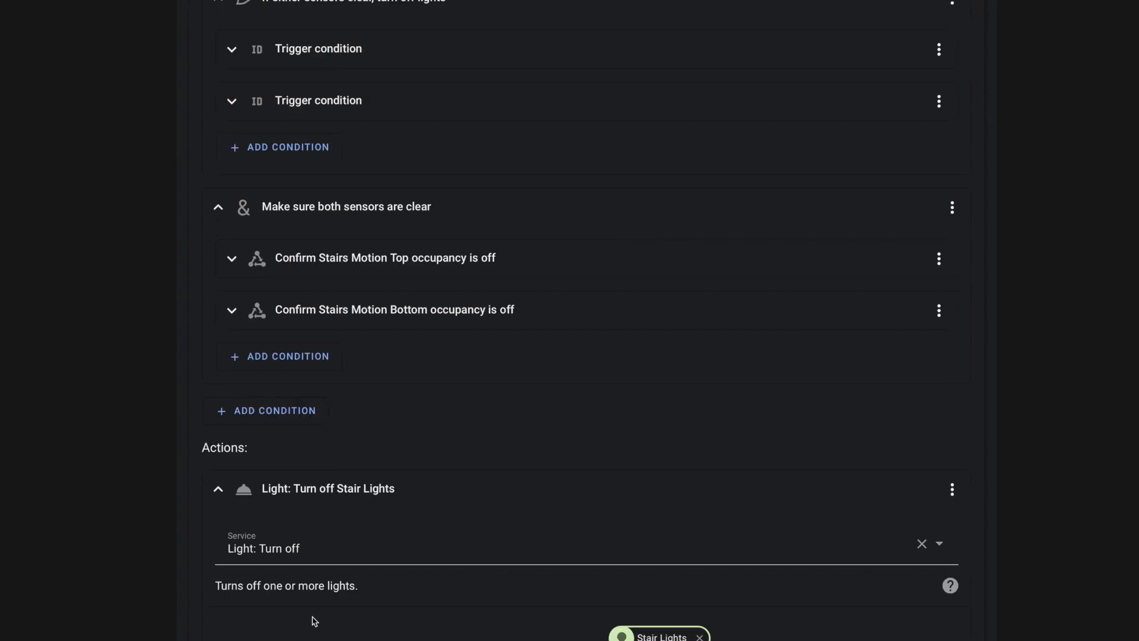
pyautogui.scroll(-1, 314, 621)
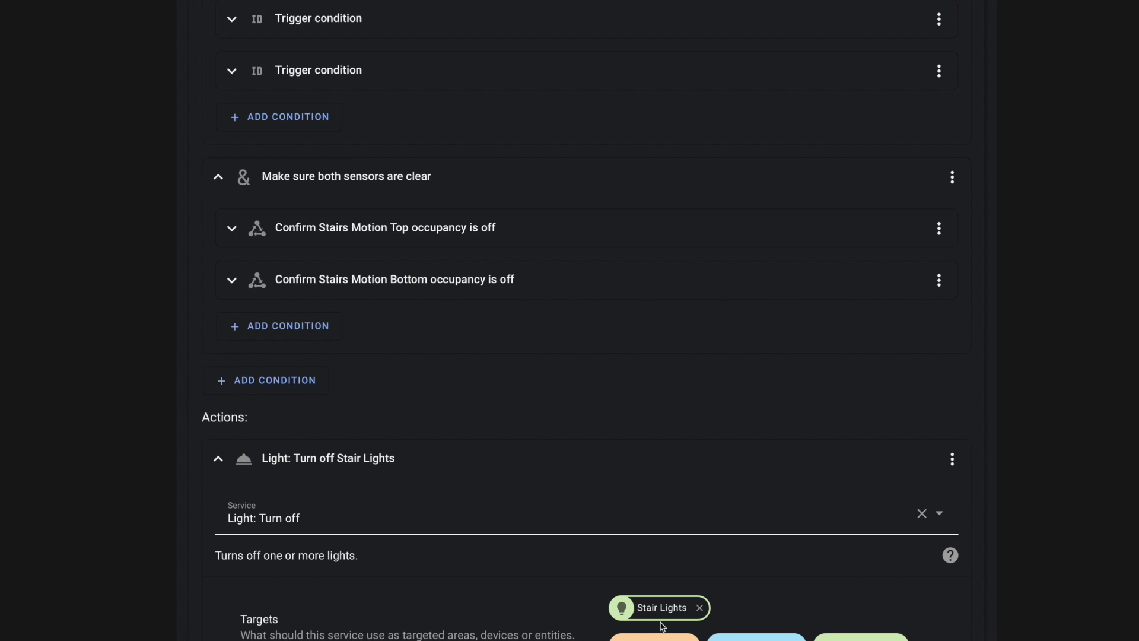
pyautogui.click(197, 387)
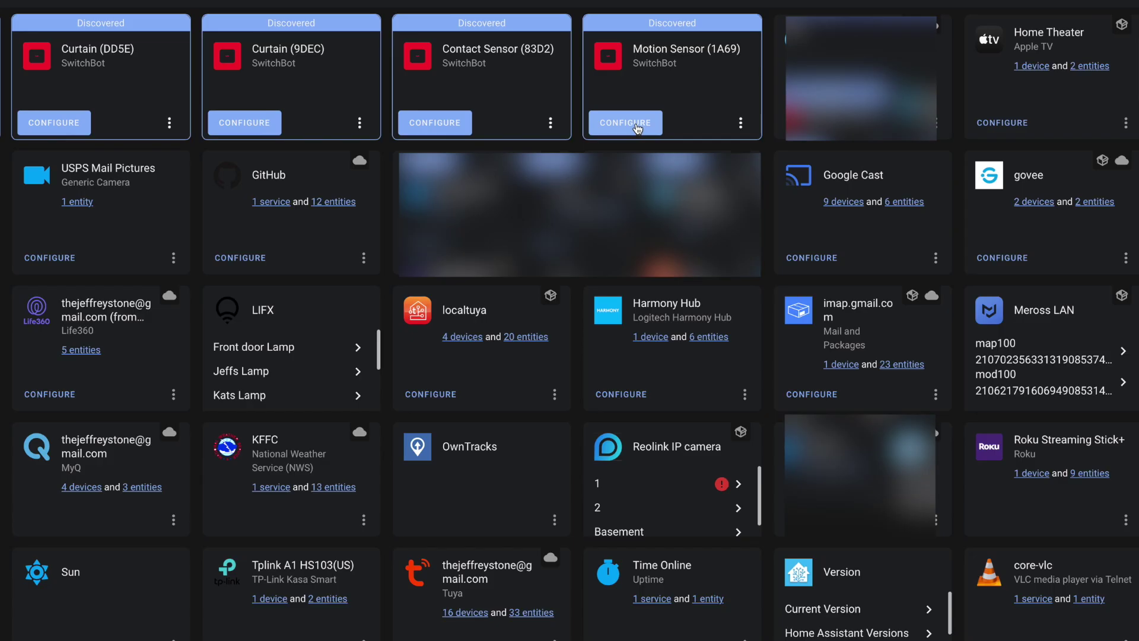
# Configure the discovered SwitchBot Motion Sensor 1A69 and submit its setup
pyautogui.click(655, 126)
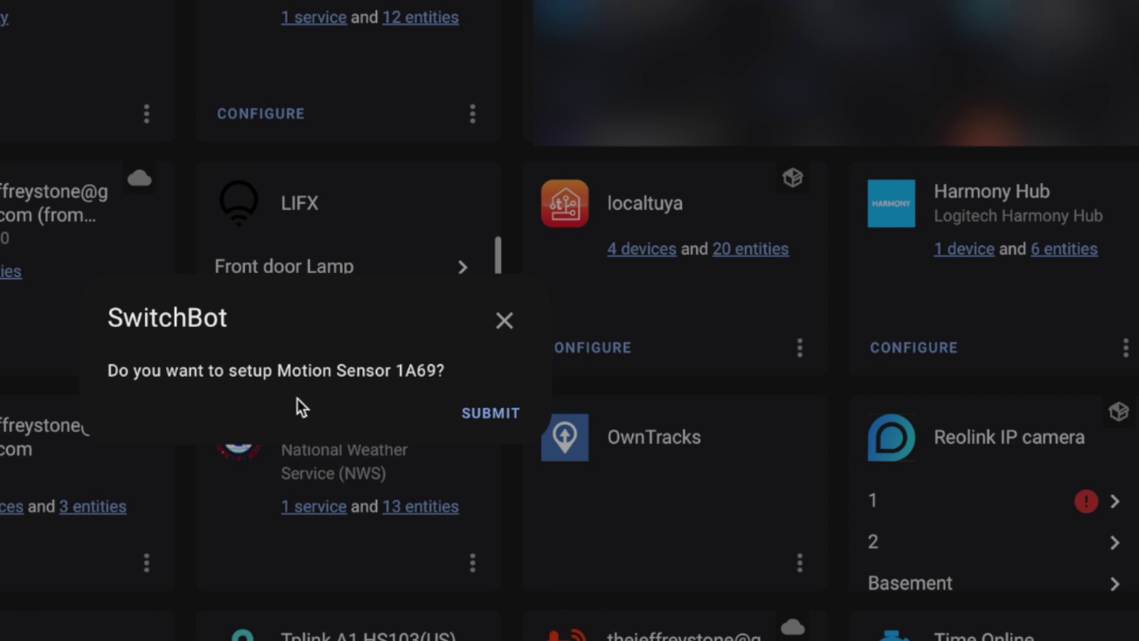
pyautogui.click(475, 413)
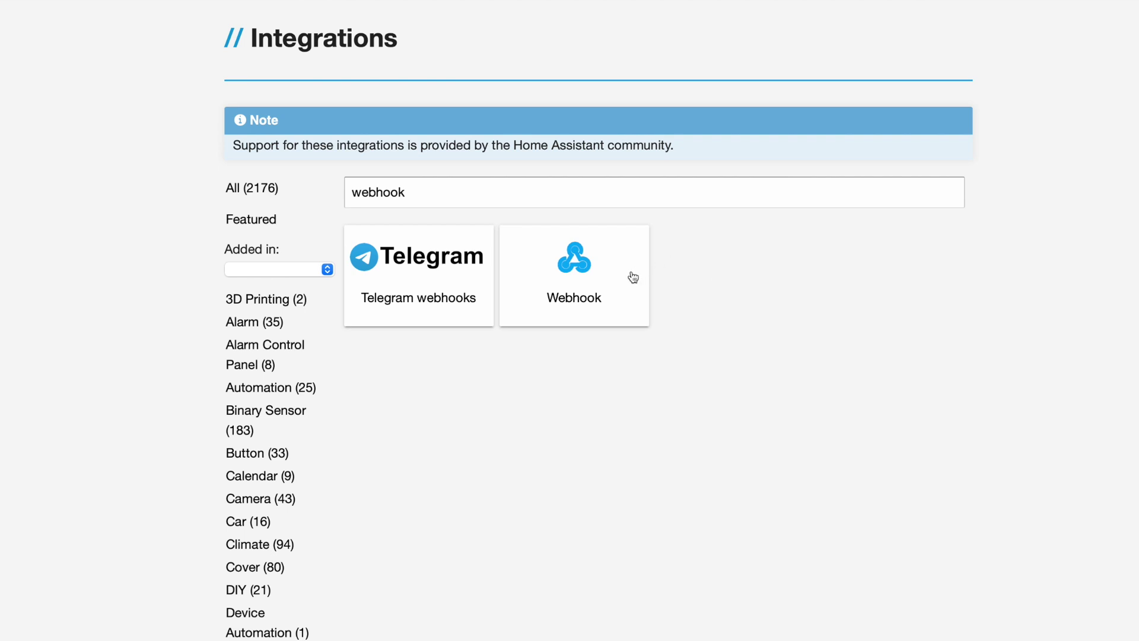
# Open the Webhook integration's documentation from the 'webhook' search results
pyautogui.click(593, 277)
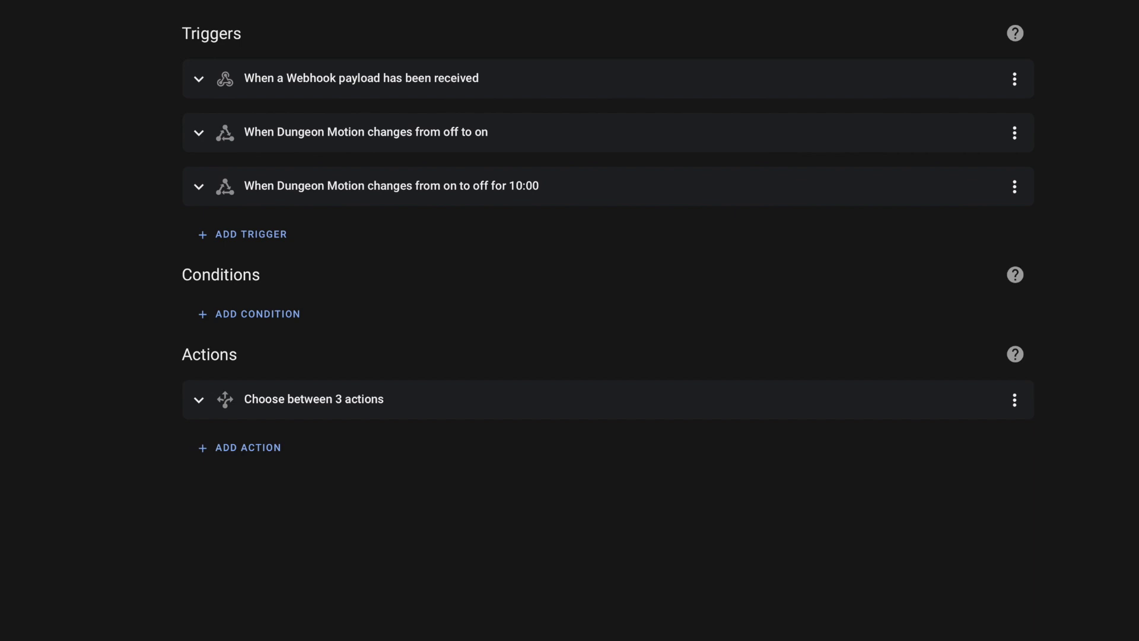
pyautogui.click(200, 82)
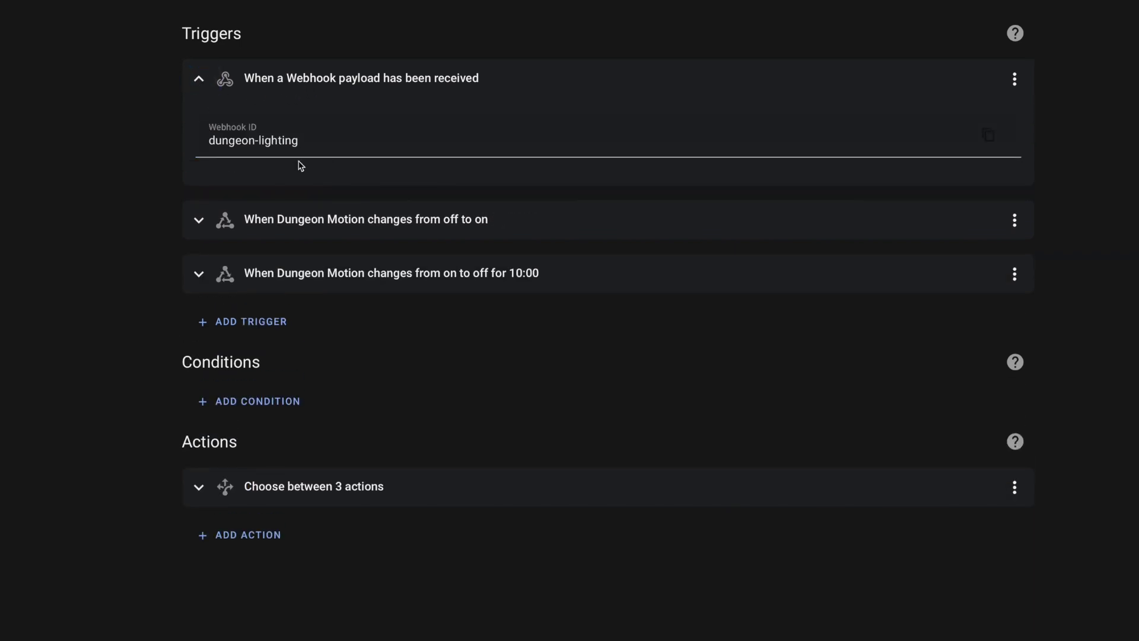
pyautogui.click(275, 142)
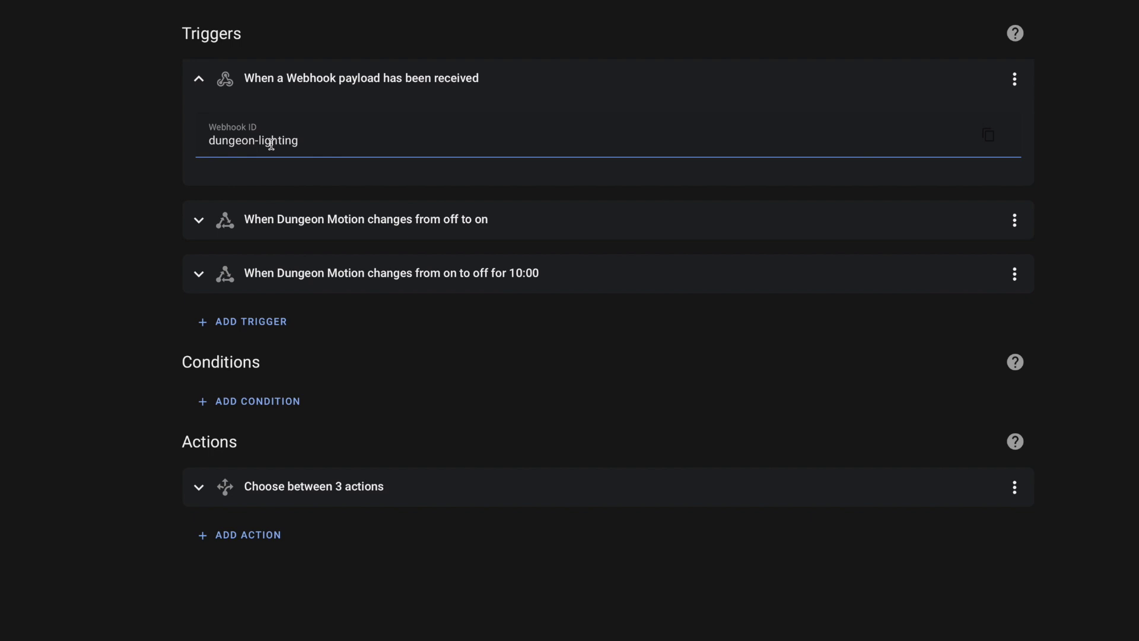
pyautogui.click(199, 79)
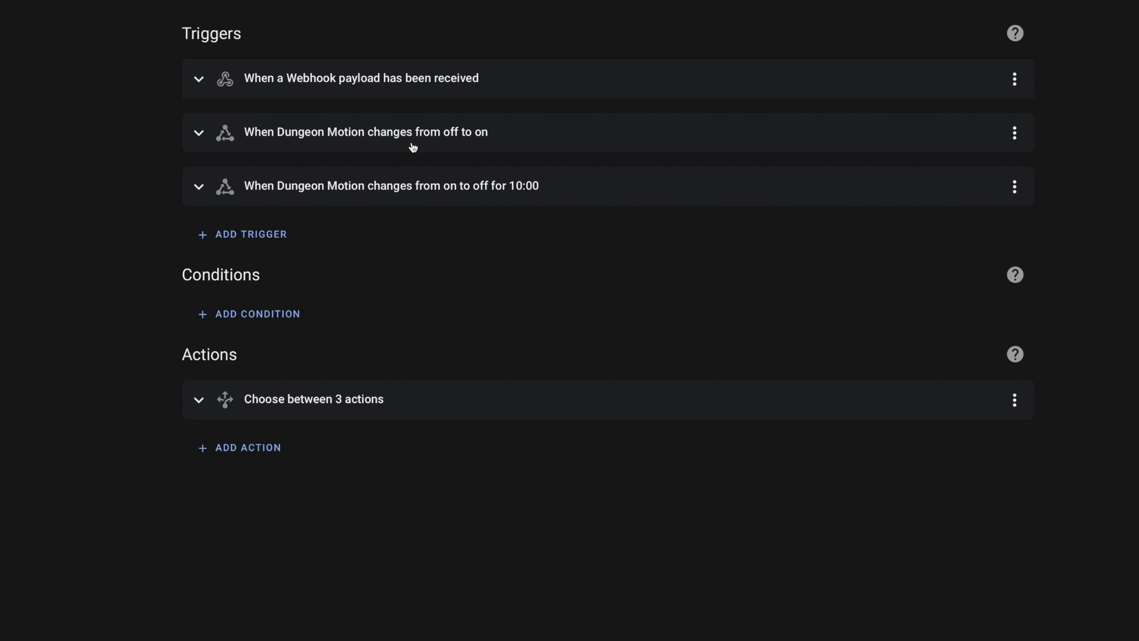
pyautogui.click(205, 140)
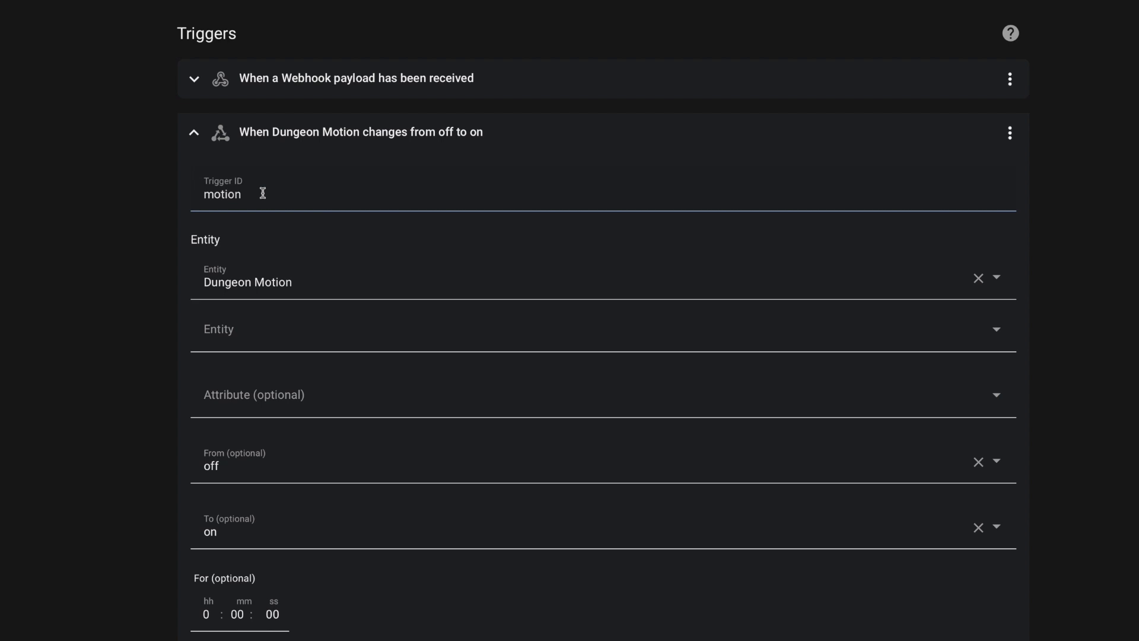
pyautogui.click(195, 133)
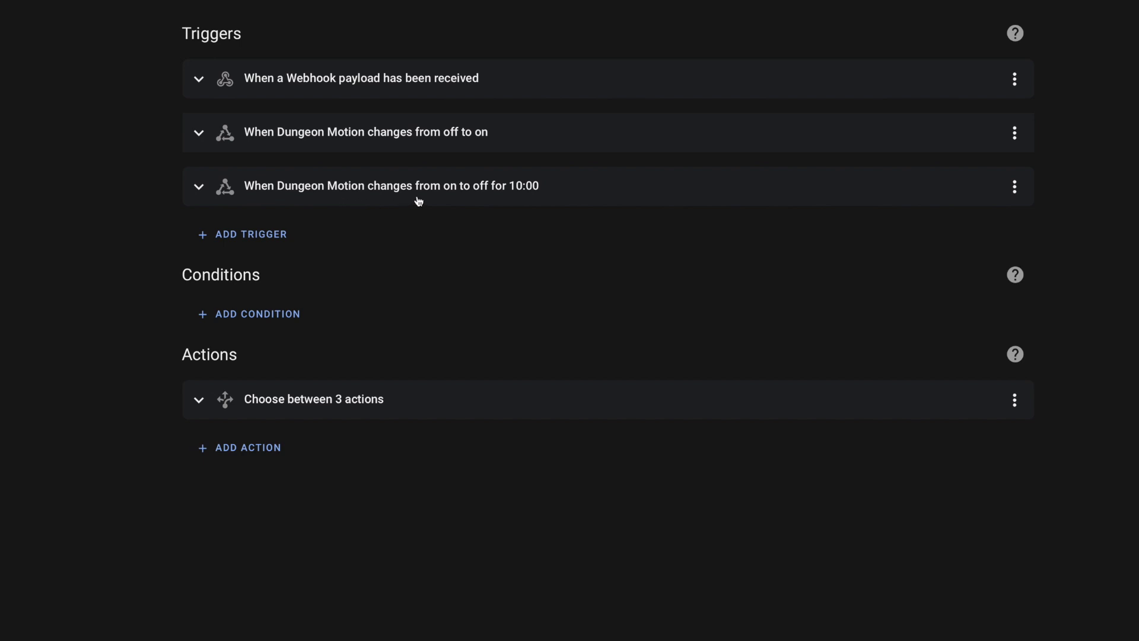
pyautogui.click(199, 187)
pyautogui.scroll(-2, 249, 380)
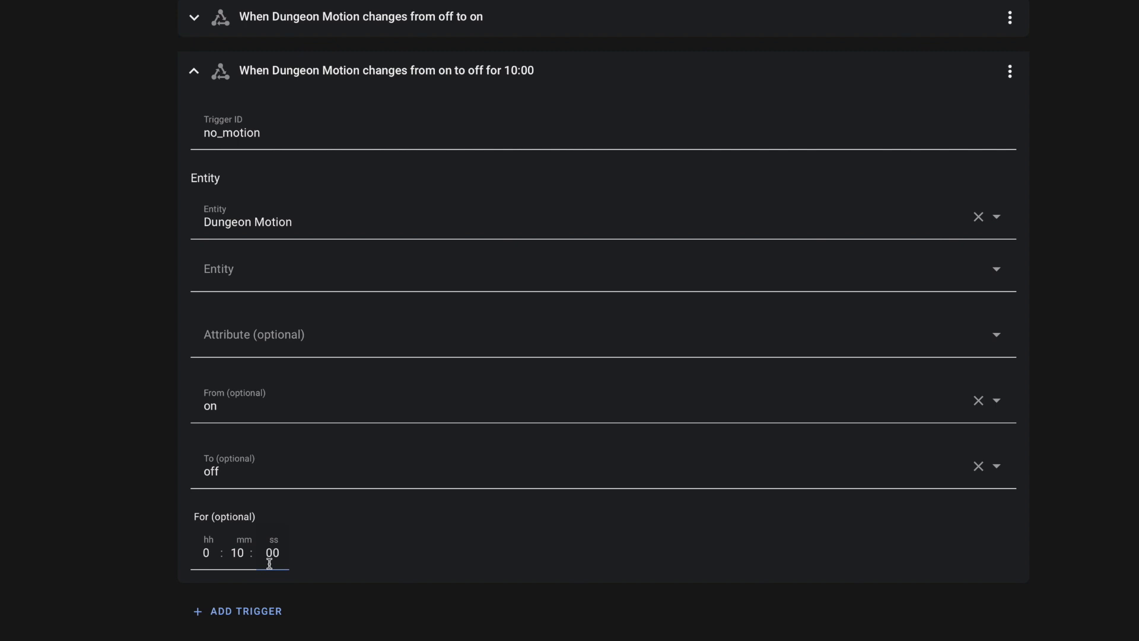
pyautogui.click(271, 562)
pyautogui.click(239, 137)
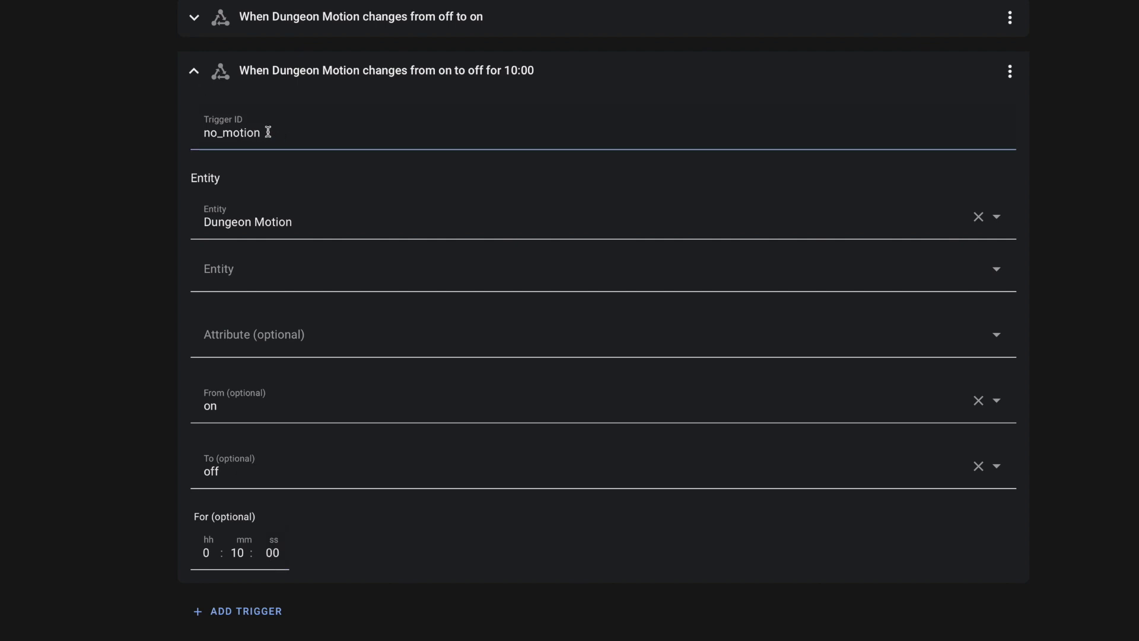
pyautogui.click(194, 70)
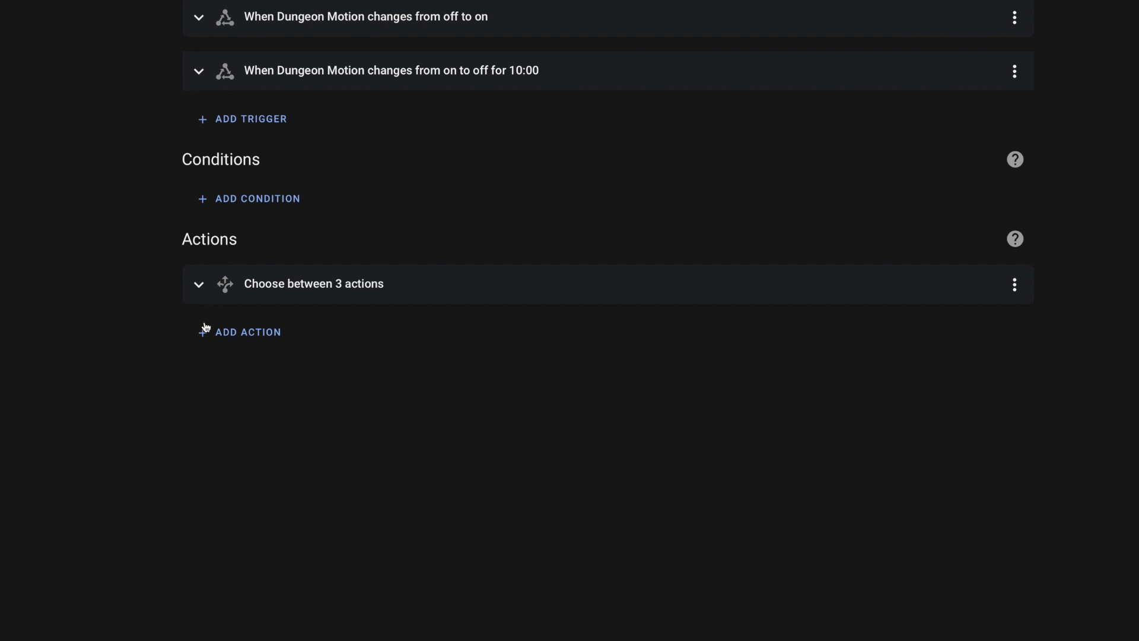
# Open the three-option choose action and inspect Option 1's Trigger and Template conditions
pyautogui.click(200, 285)
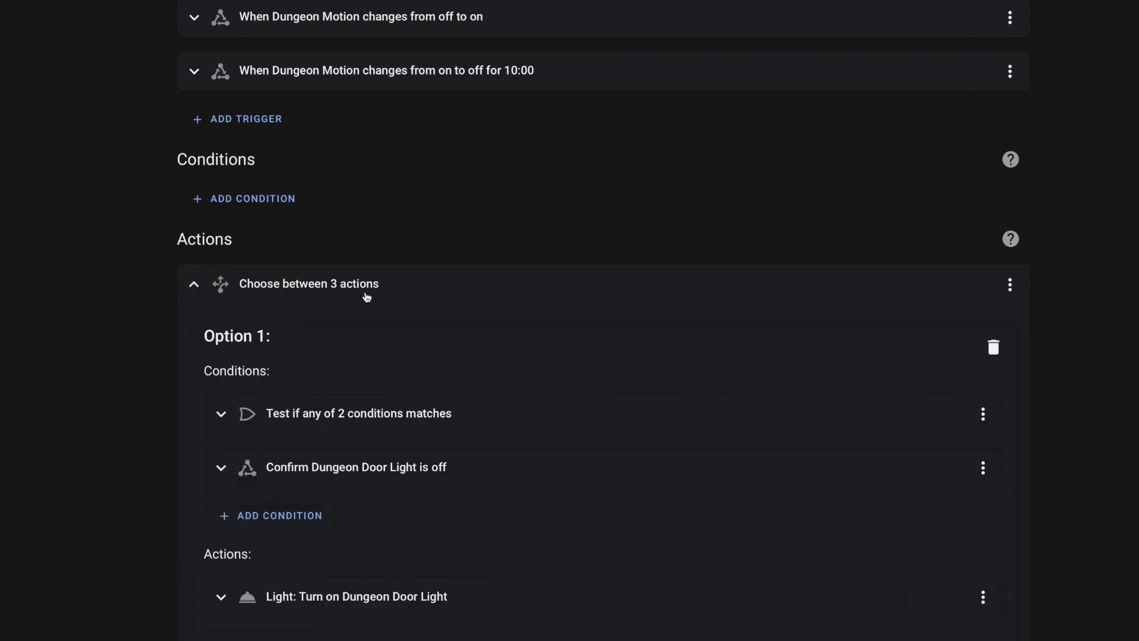
pyautogui.scroll(-6, 371, 298)
pyautogui.scroll(1, 376, 297)
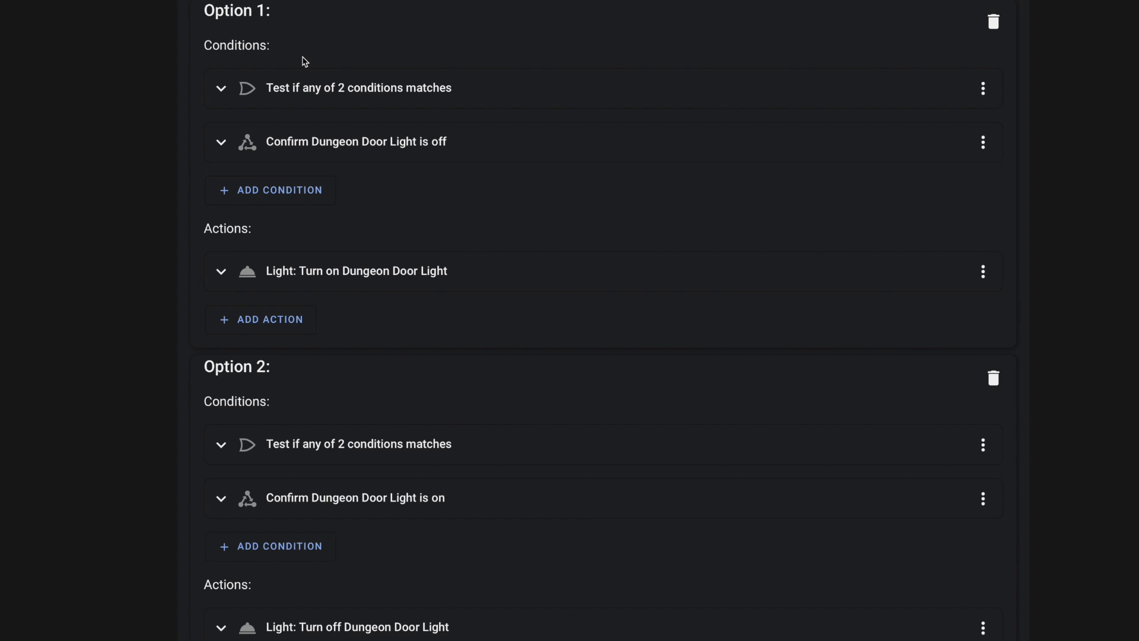
pyautogui.click(221, 89)
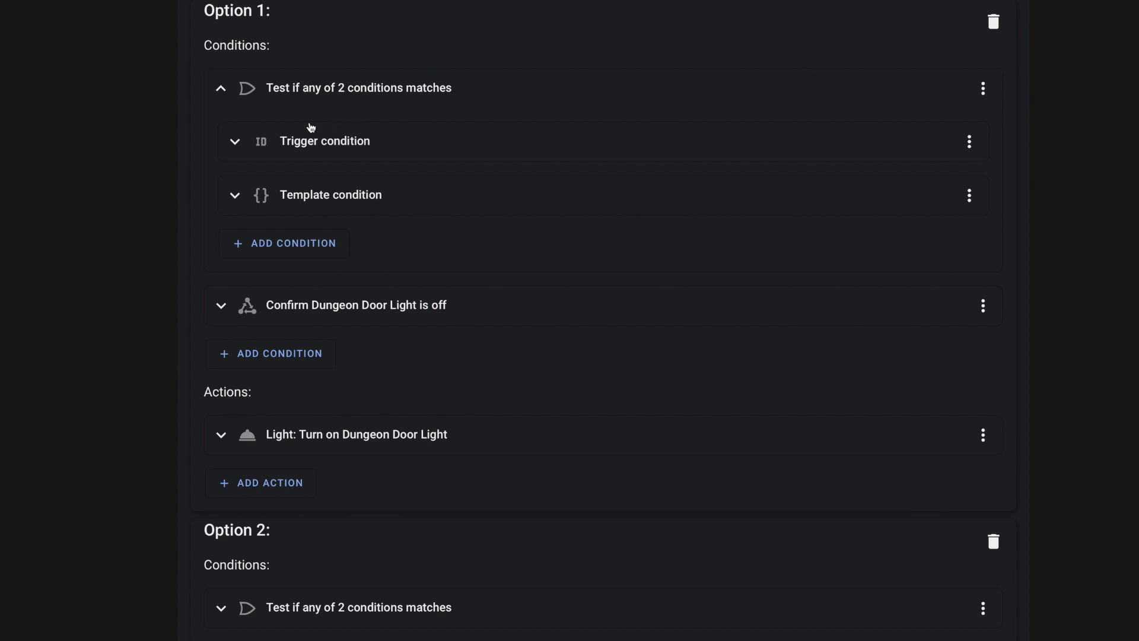
pyautogui.click(296, 147)
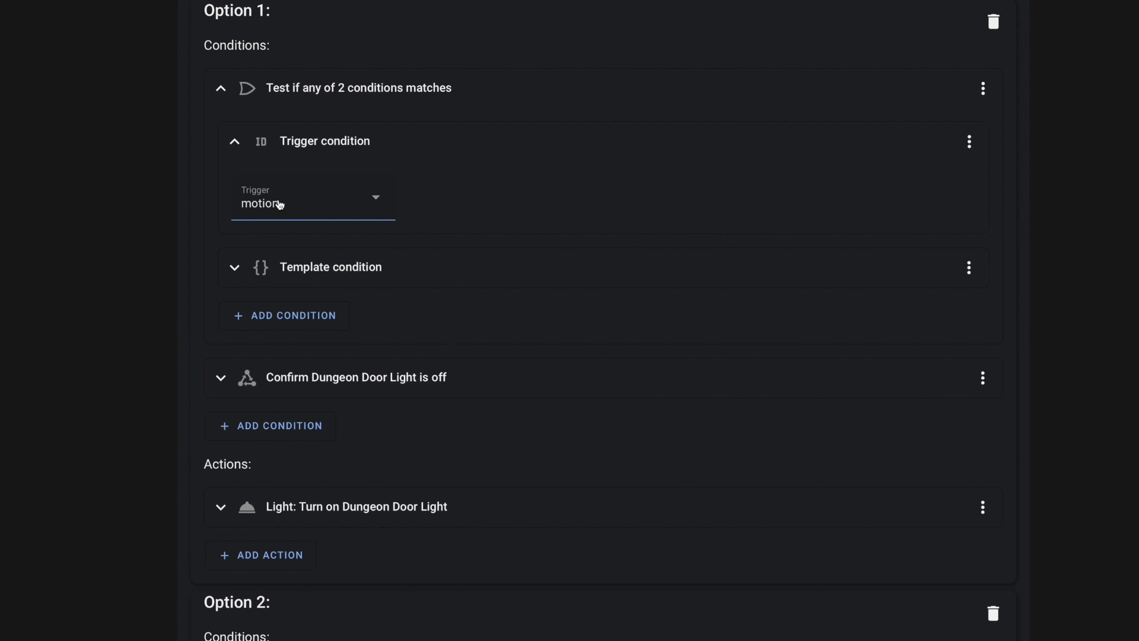
pyautogui.click(235, 144)
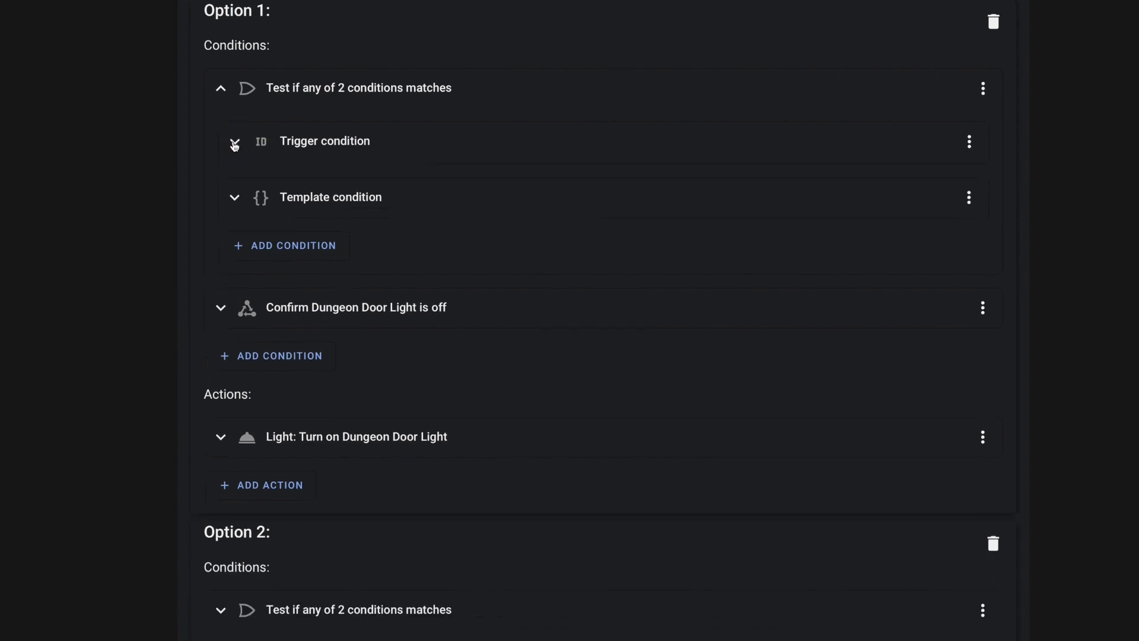
pyautogui.click(235, 197)
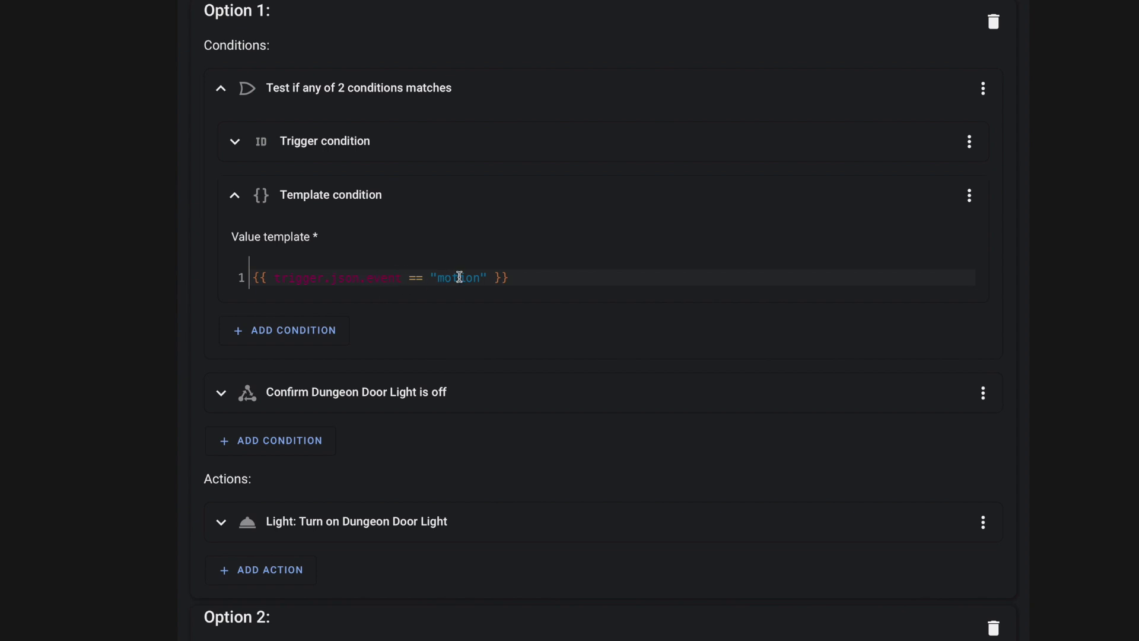
pyautogui.click(257, 201)
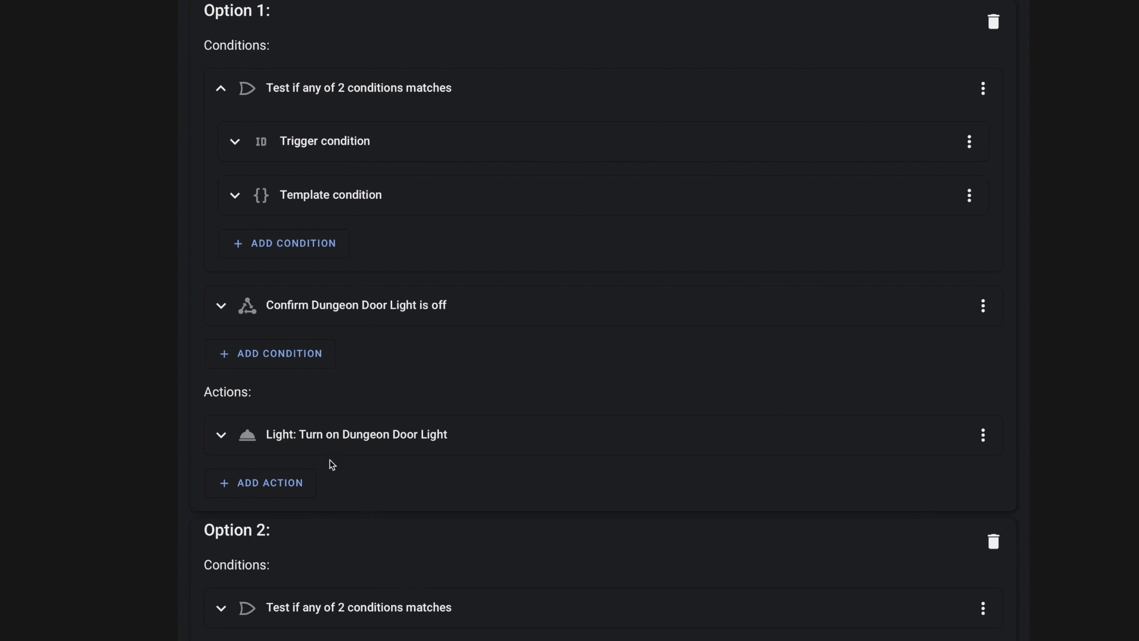
# Check Option 1's 'Light: Turn on Dungeon Door Light' action details
pyautogui.click(220, 434)
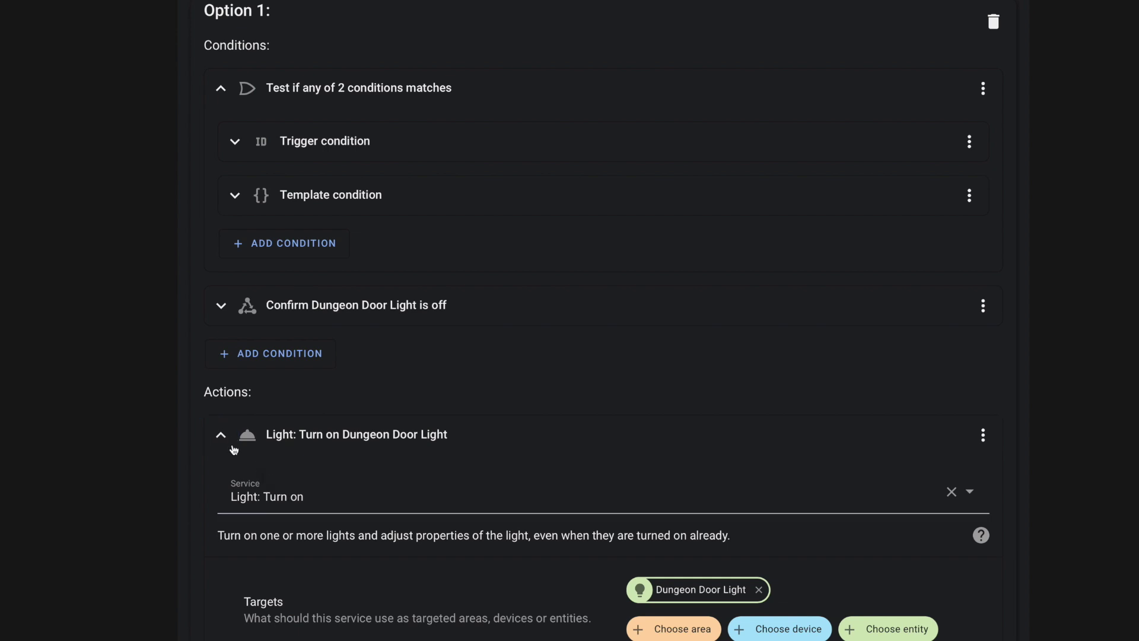
pyautogui.click(223, 436)
pyautogui.scroll(-5, 692, 247)
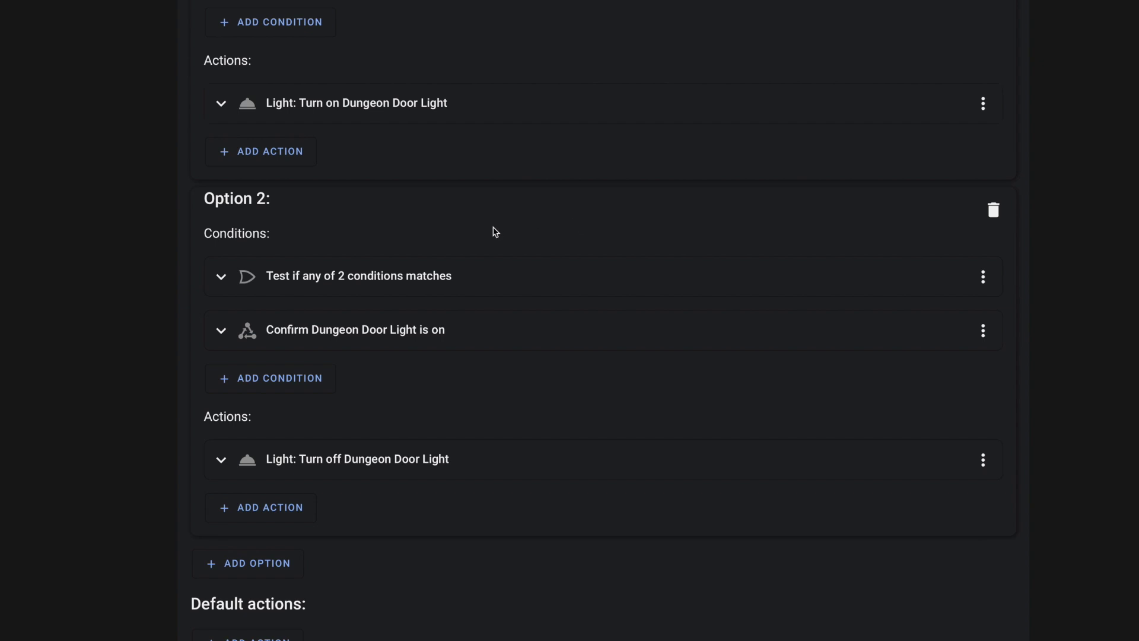
# Inspect Option 2's any-of-two group with its no_motion Trigger and Template conditions
pyautogui.click(221, 278)
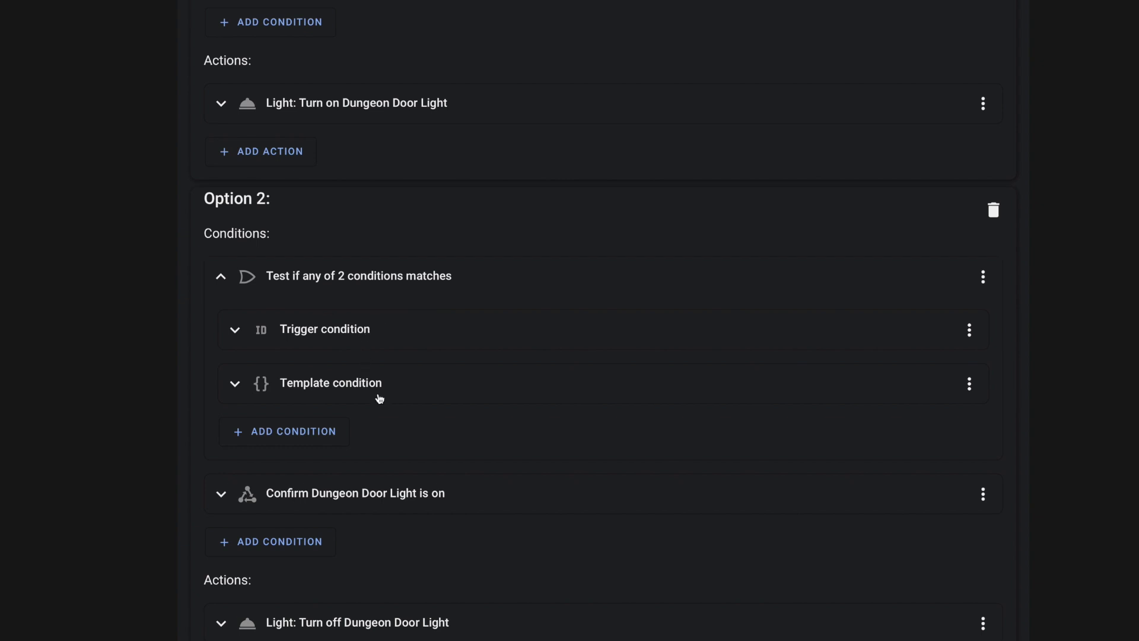
pyautogui.click(255, 348)
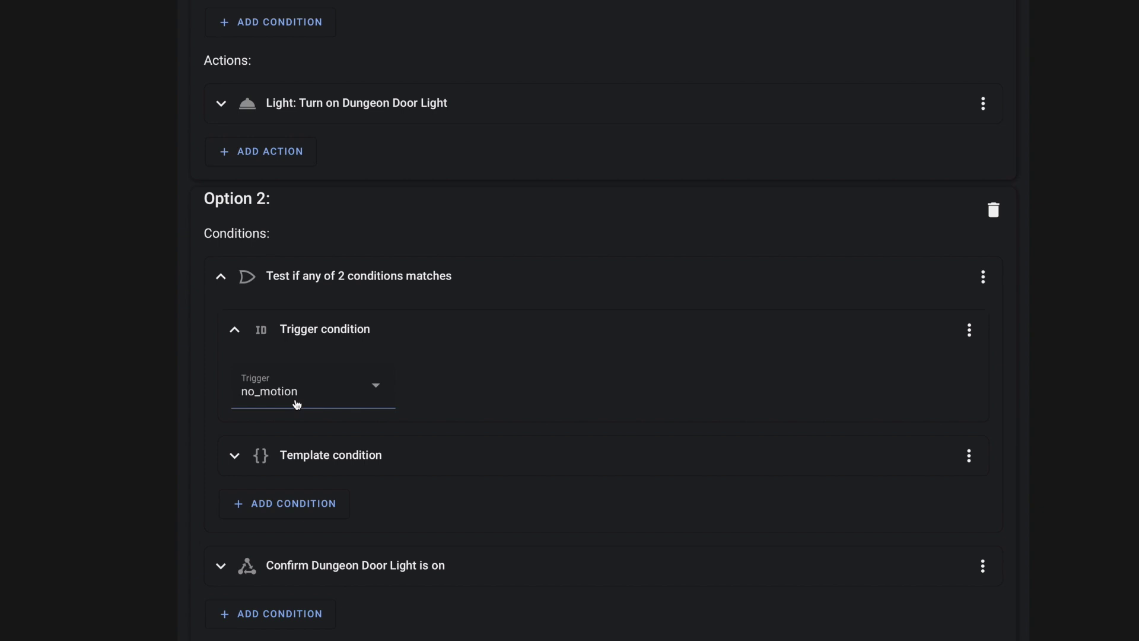
pyautogui.click(235, 330)
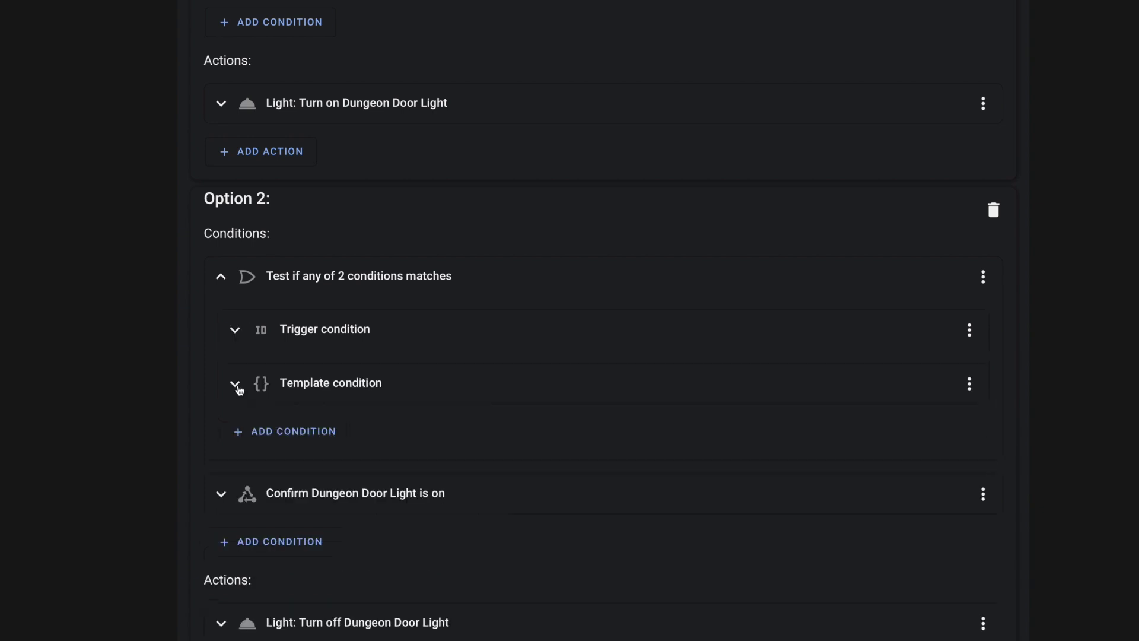
pyautogui.click(236, 384)
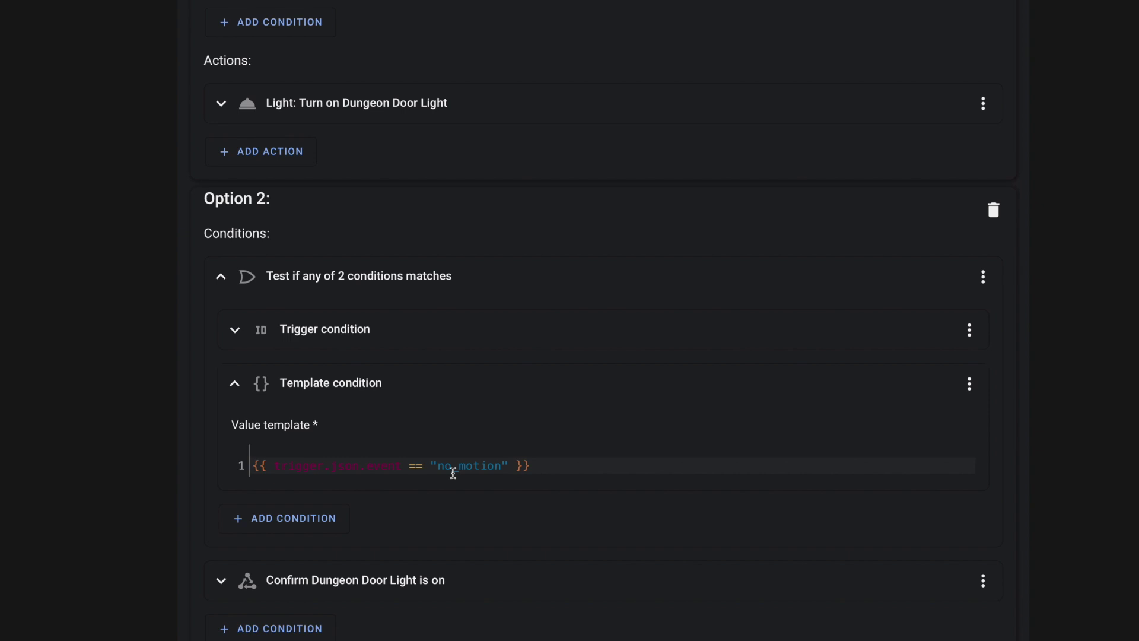
pyautogui.click(380, 383)
# Show Option 2's 'Light: Turn off Dungeon Door Light' action details
pyautogui.scroll(-2, 369, 254)
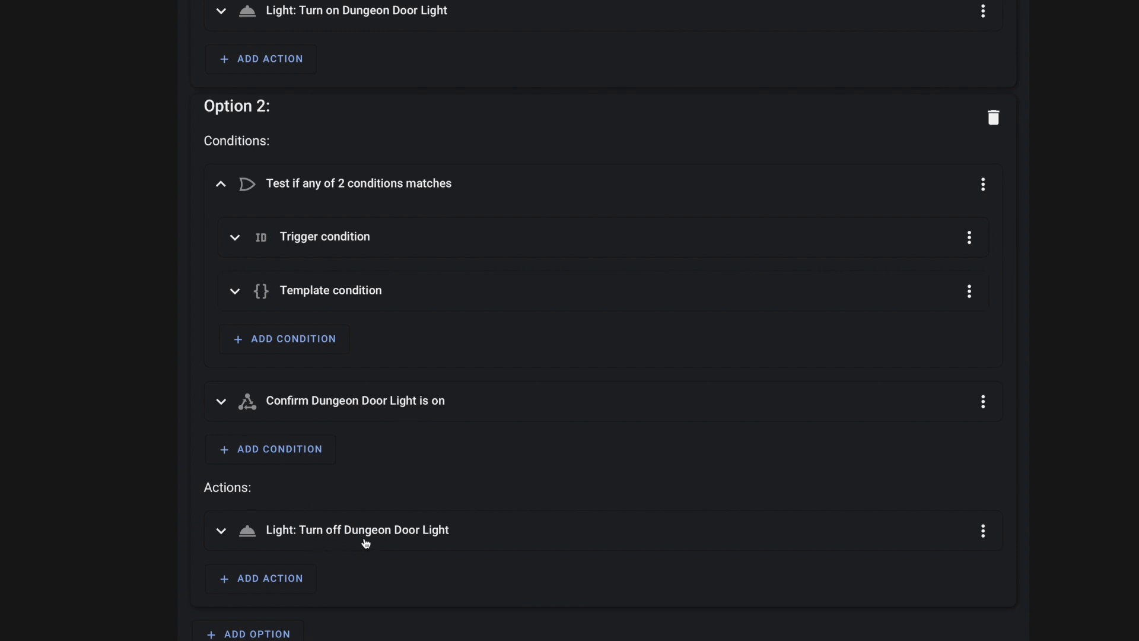
pyautogui.click(223, 532)
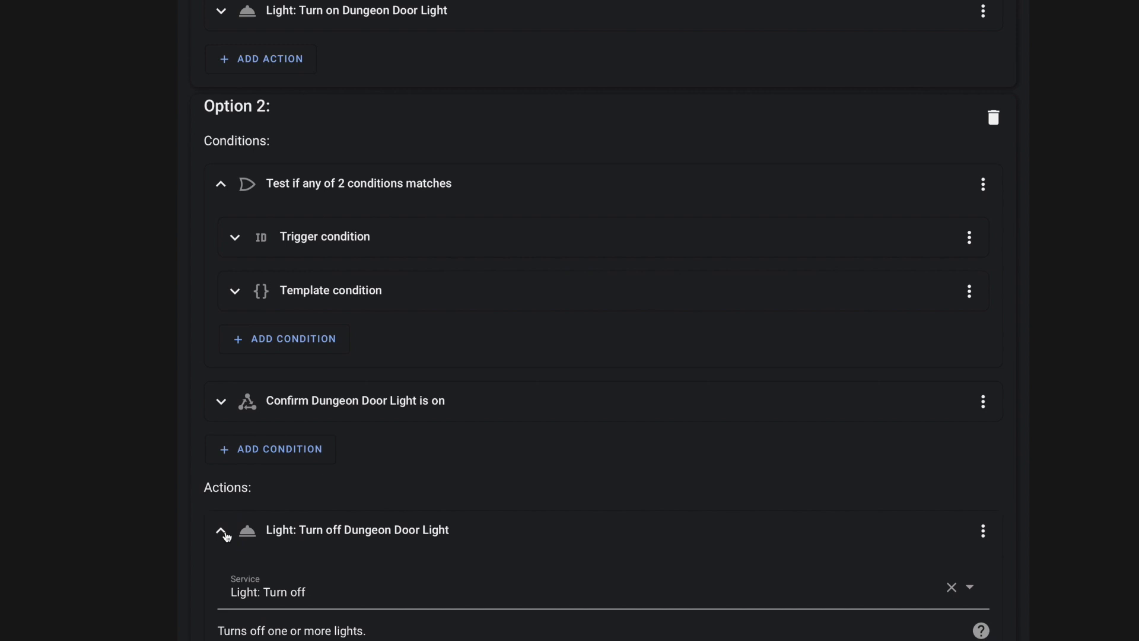
pyautogui.scroll(-4, 227, 536)
pyautogui.scroll(-3, 226, 536)
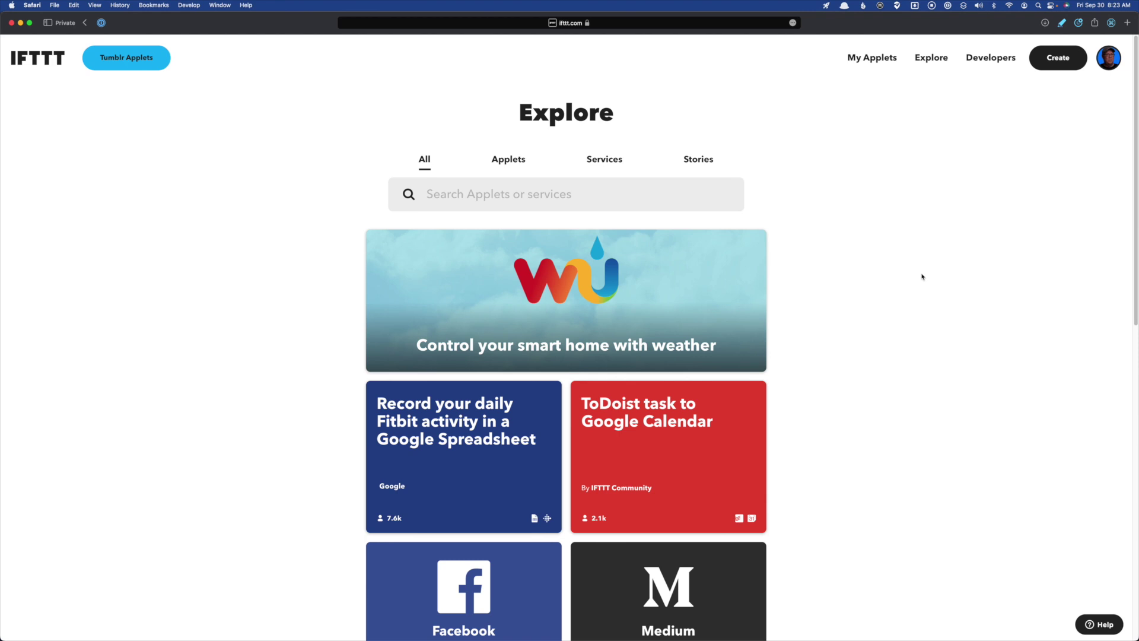
# Open My Applets and edit the motion-detected-in-dungeon SbMotion applet
pyautogui.click(869, 58)
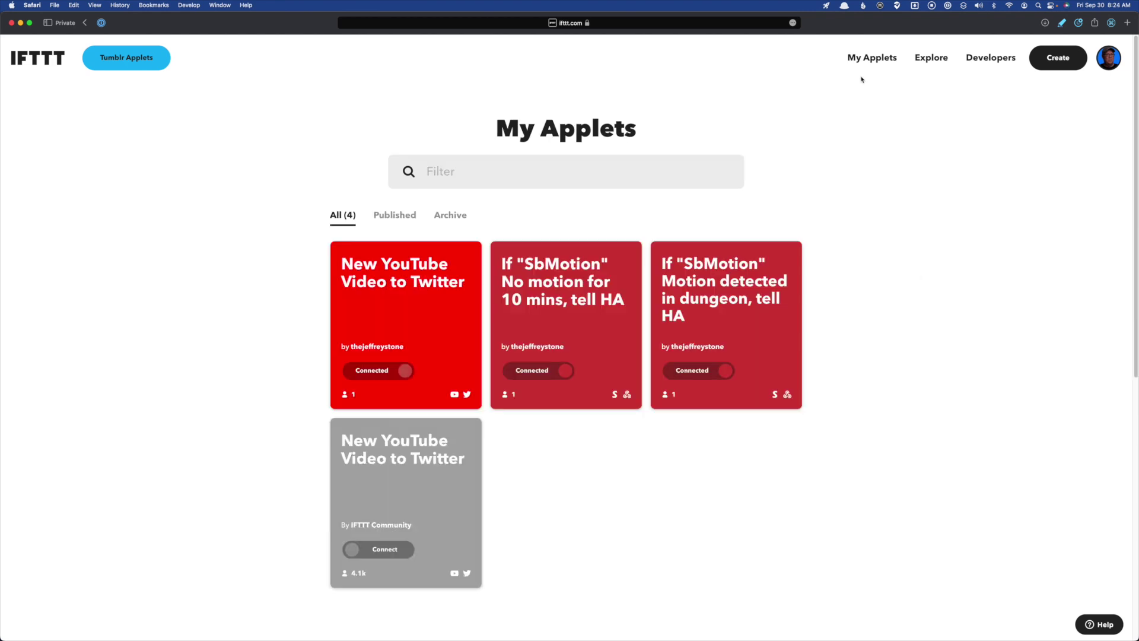
pyautogui.click(726, 292)
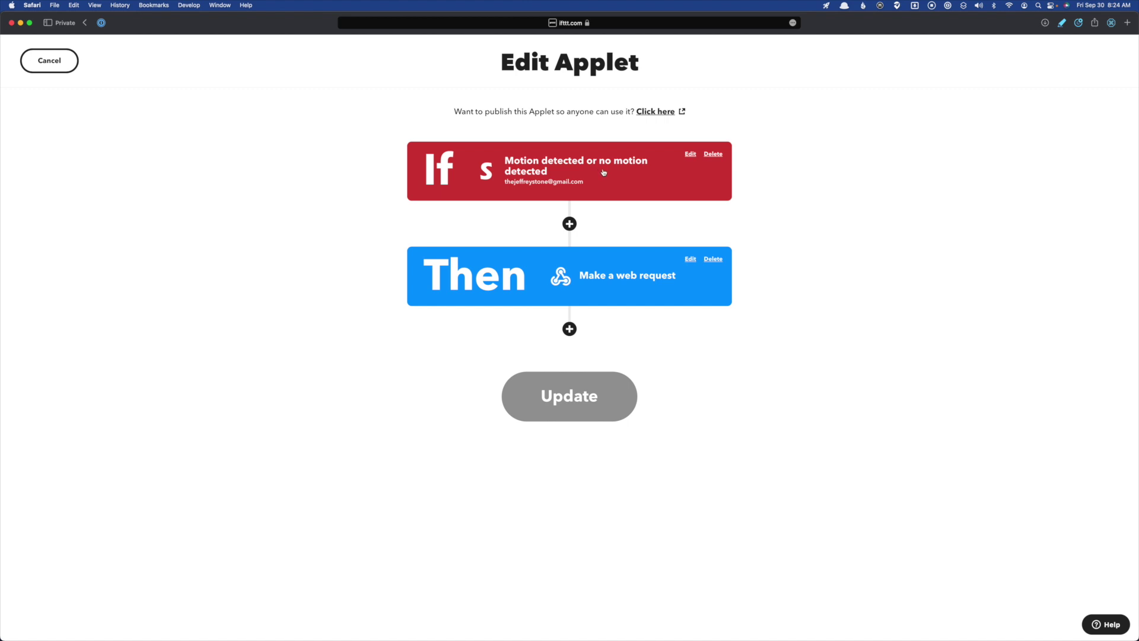
# Check the 'Motion detected in dungeon, tell HA' SbMotion trigger, then open its POST application/json web request action
pyautogui.click(613, 172)
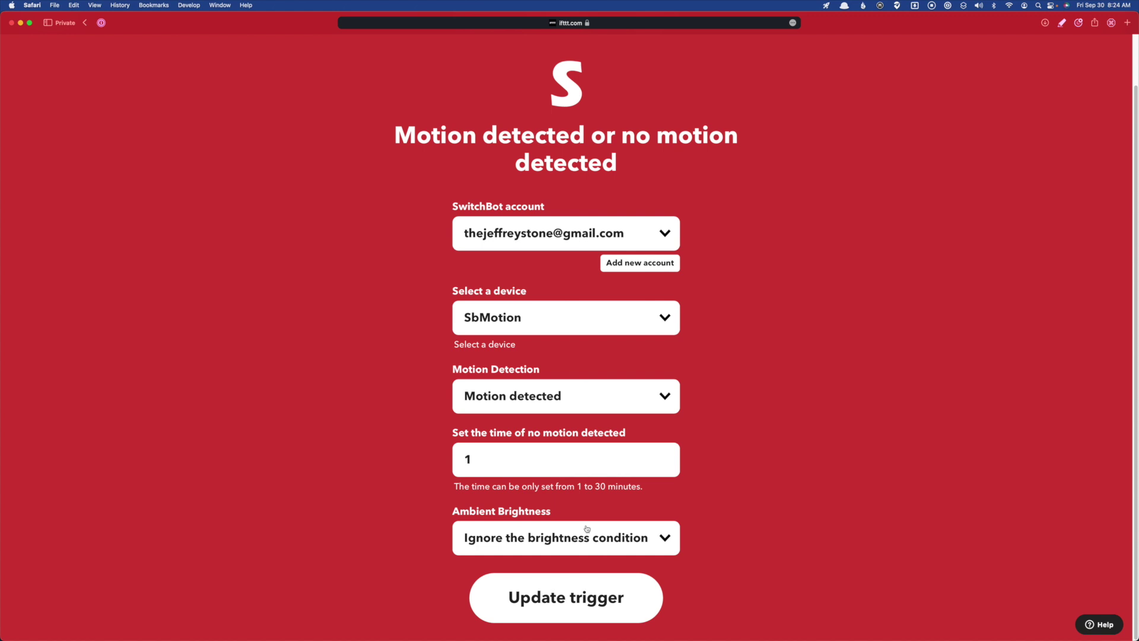
pyautogui.click(604, 584)
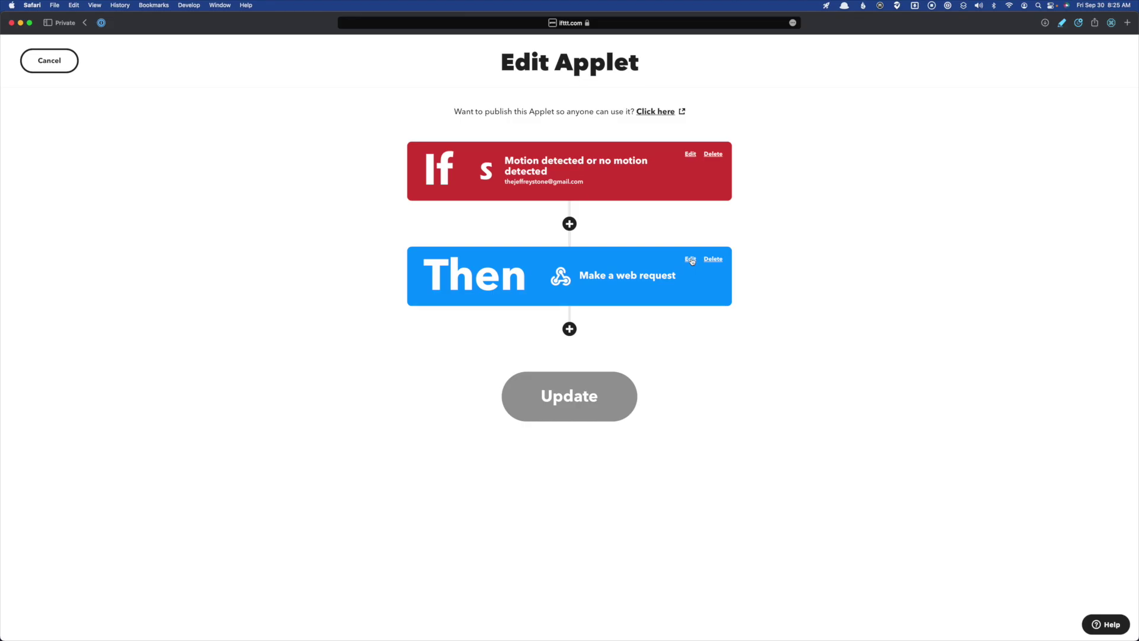
pyautogui.click(690, 260)
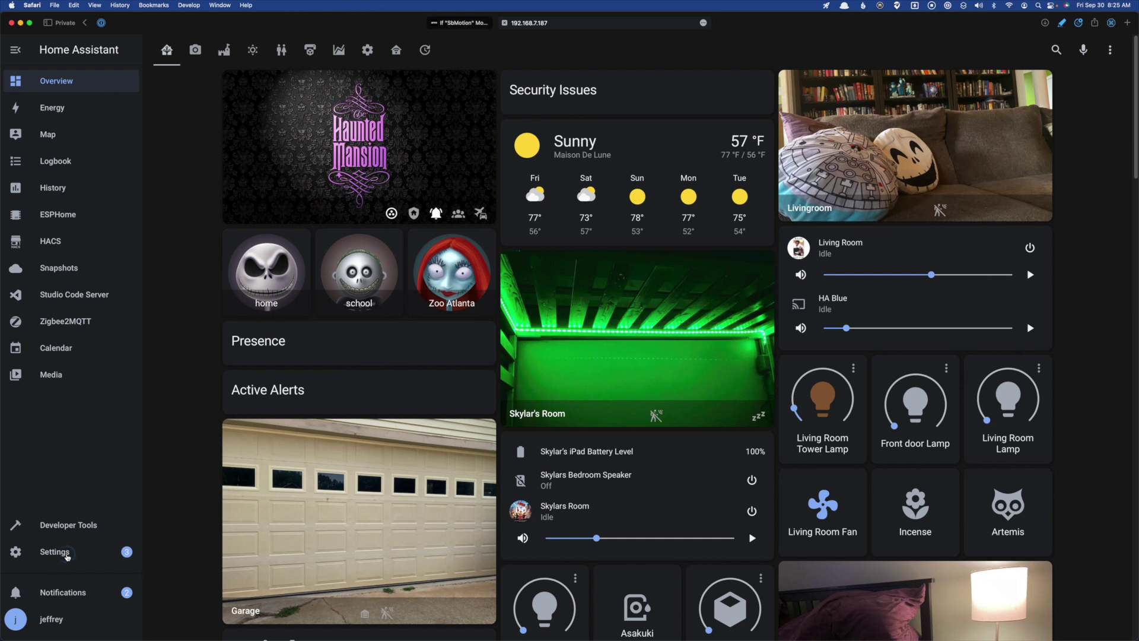
# View the Dungeon Lighting automation's webhook URL in Home Assistant Cloud's Webhooks list, then close it
pyautogui.click(68, 556)
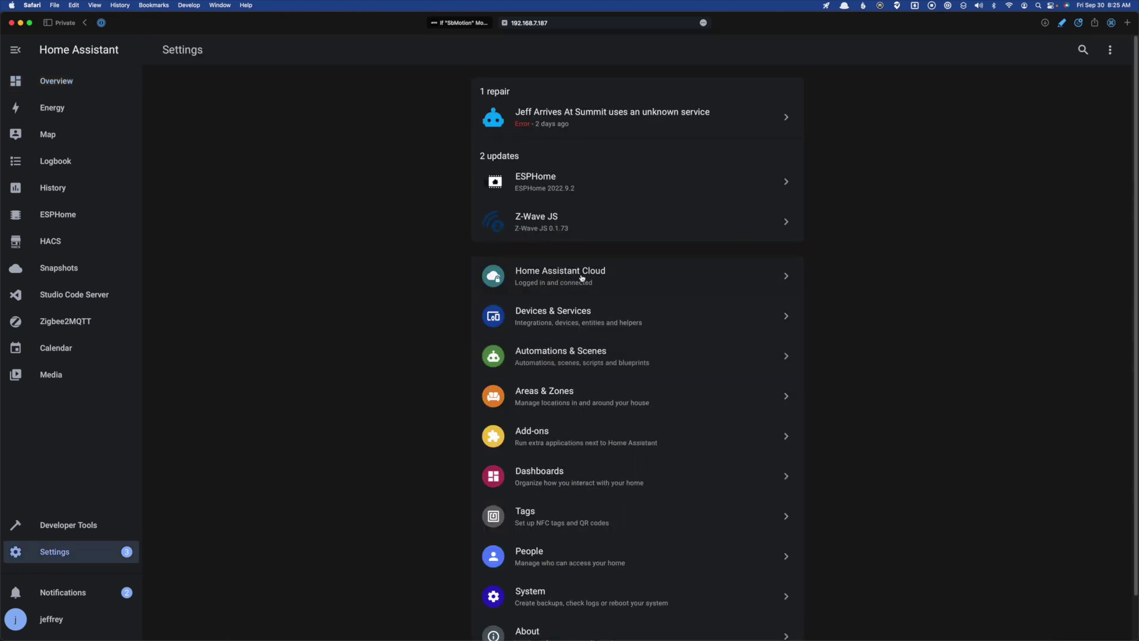
pyautogui.click(581, 277)
pyautogui.scroll(-10, 581, 277)
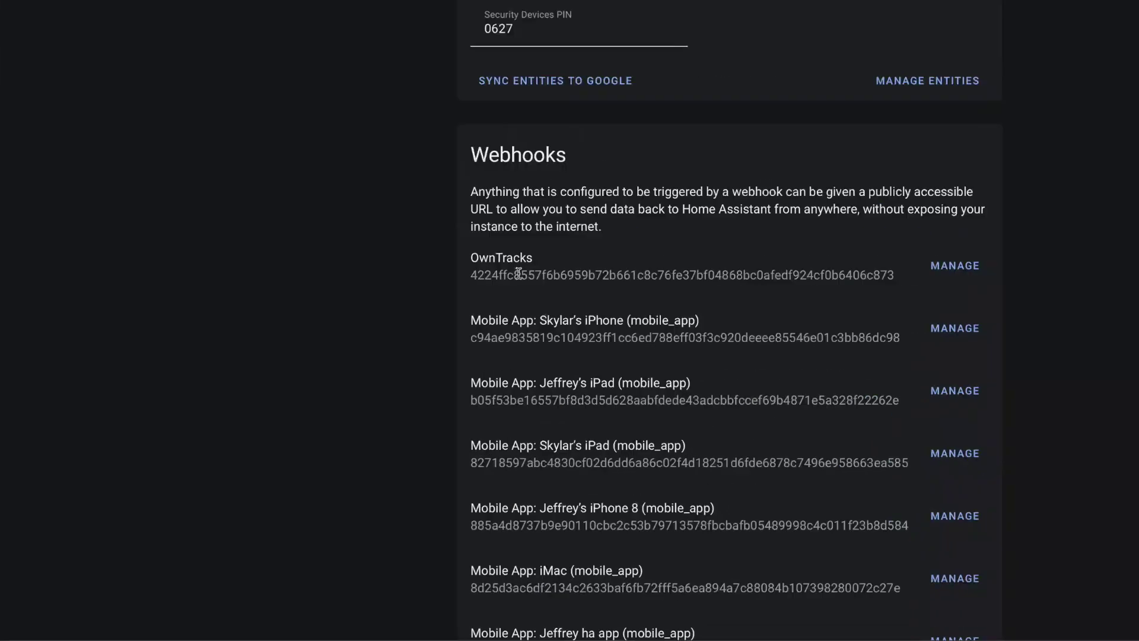
pyautogui.scroll(-10, 518, 272)
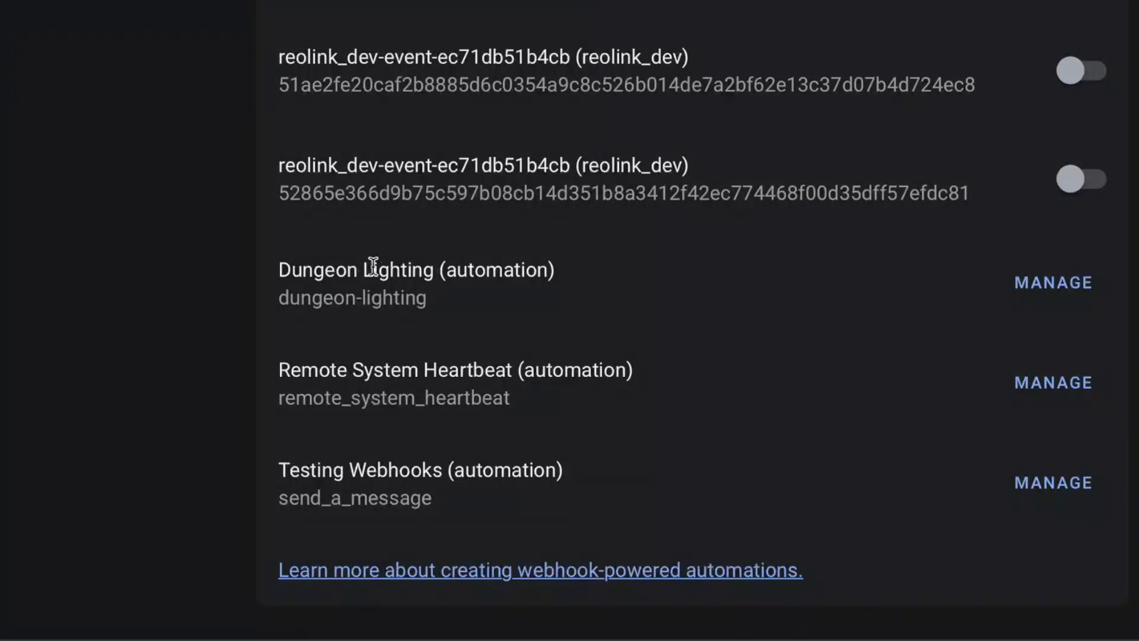
pyautogui.click(1053, 281)
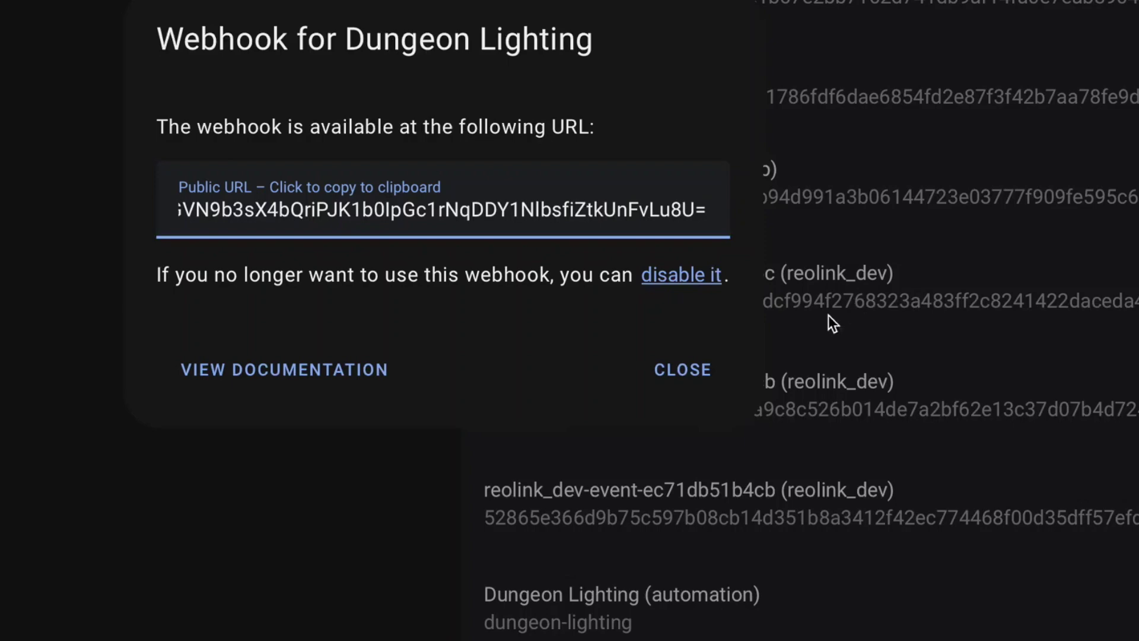
pyautogui.click(681, 373)
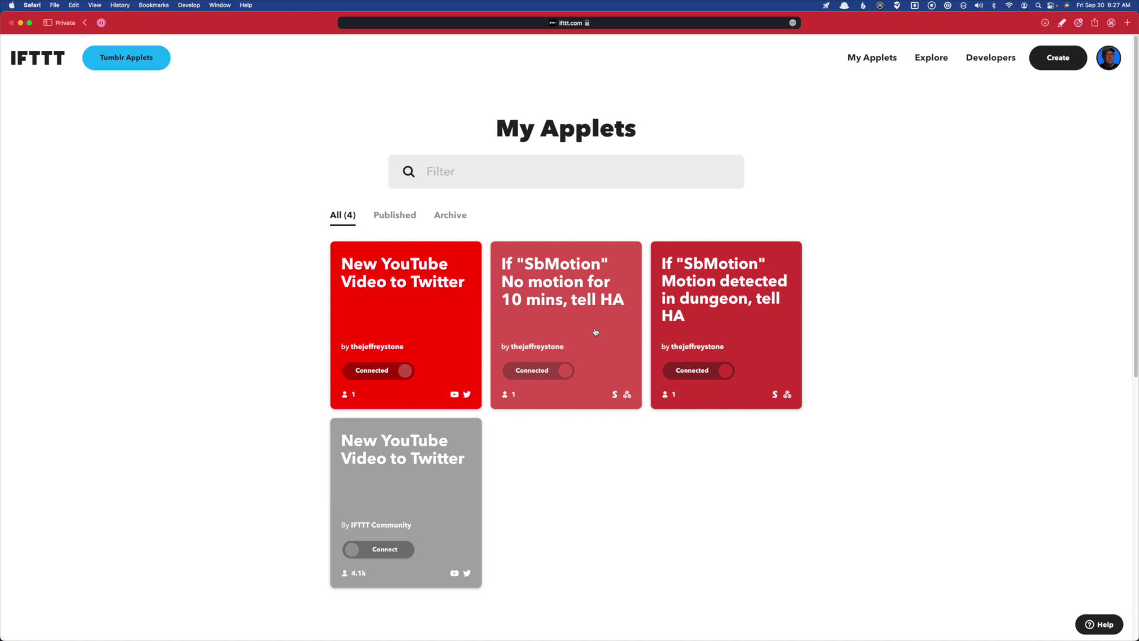
# Confirm the 'No motion for 10 mins' SbMotion trigger, then open its web request posting {"event":"no_motion"}
pyautogui.click(597, 333)
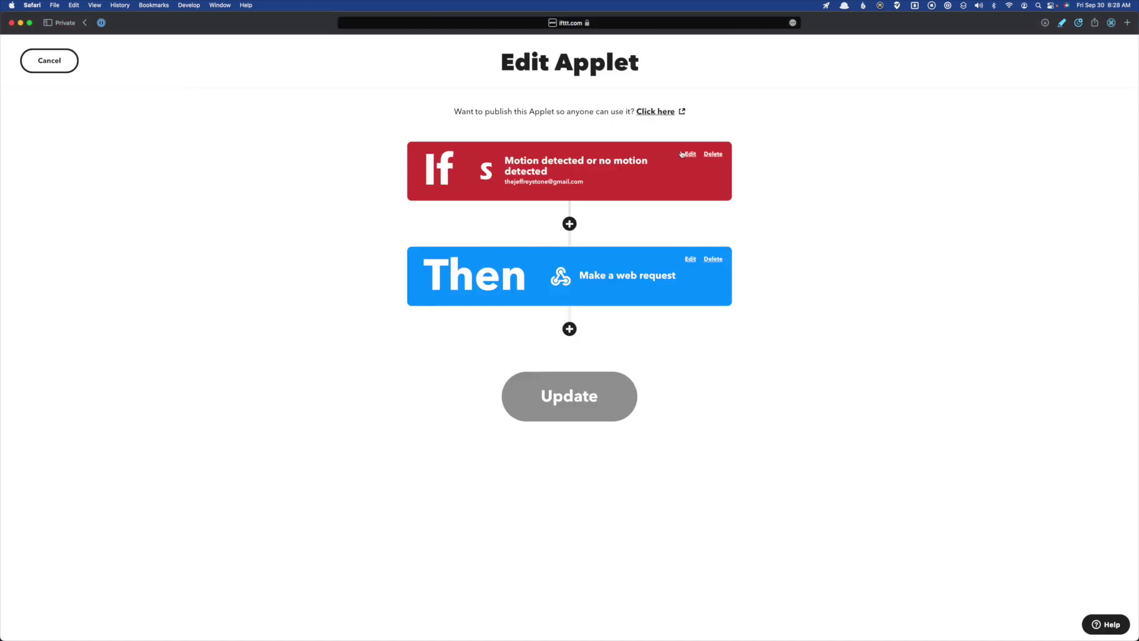
pyautogui.click(682, 153)
pyautogui.scroll(-2, 649, 249)
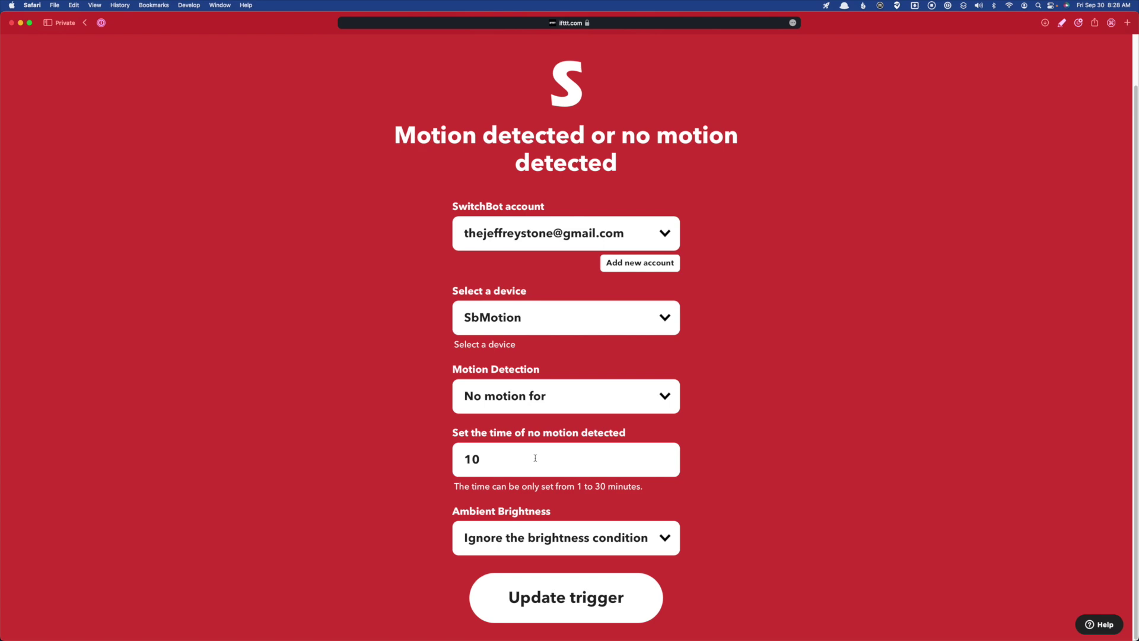
pyautogui.press('Return')
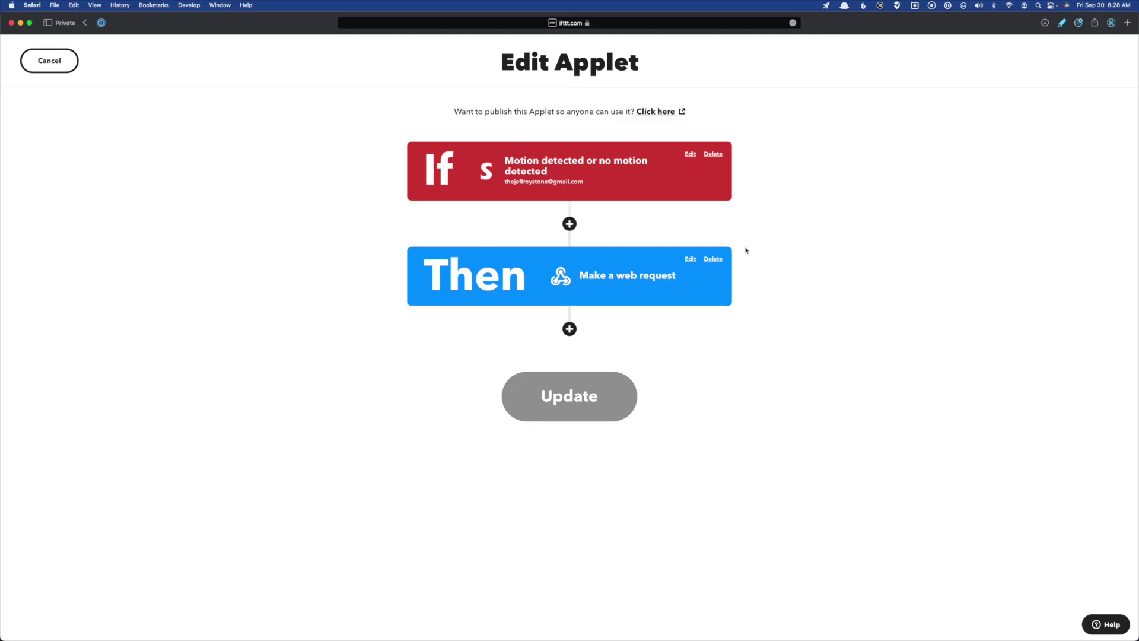
pyautogui.click(690, 259)
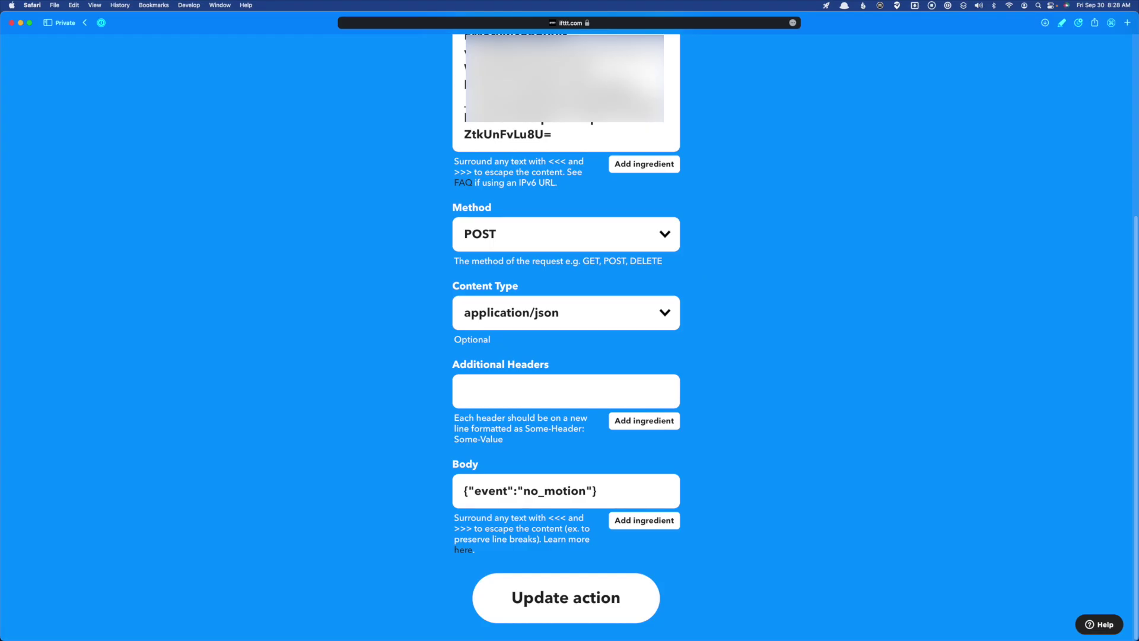